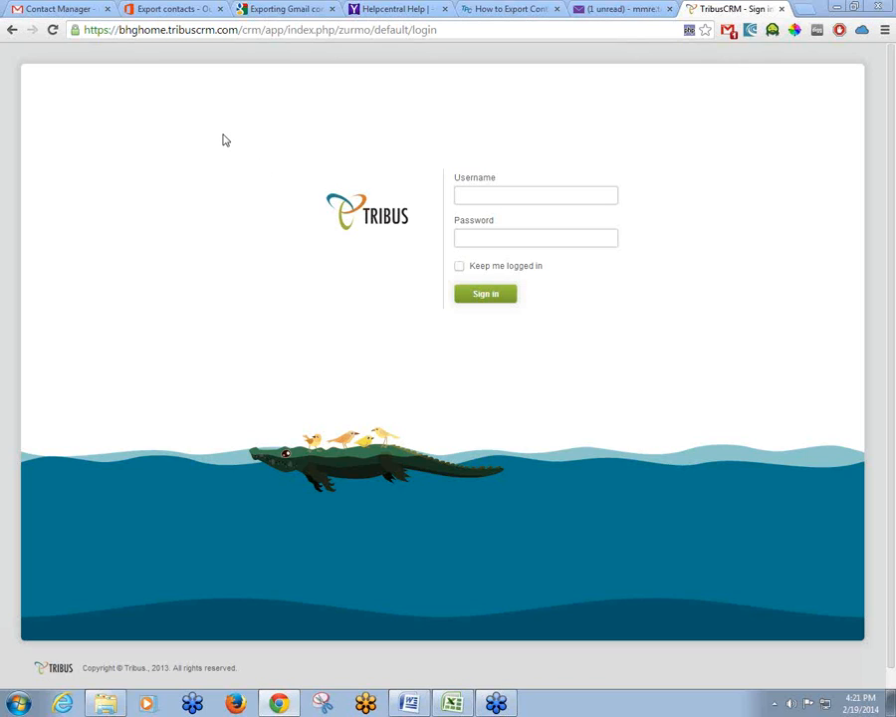
# Check the Google Contacts list, then bring up Microsoft's Outlook contact-export help article
pyautogui.click(77, 12)
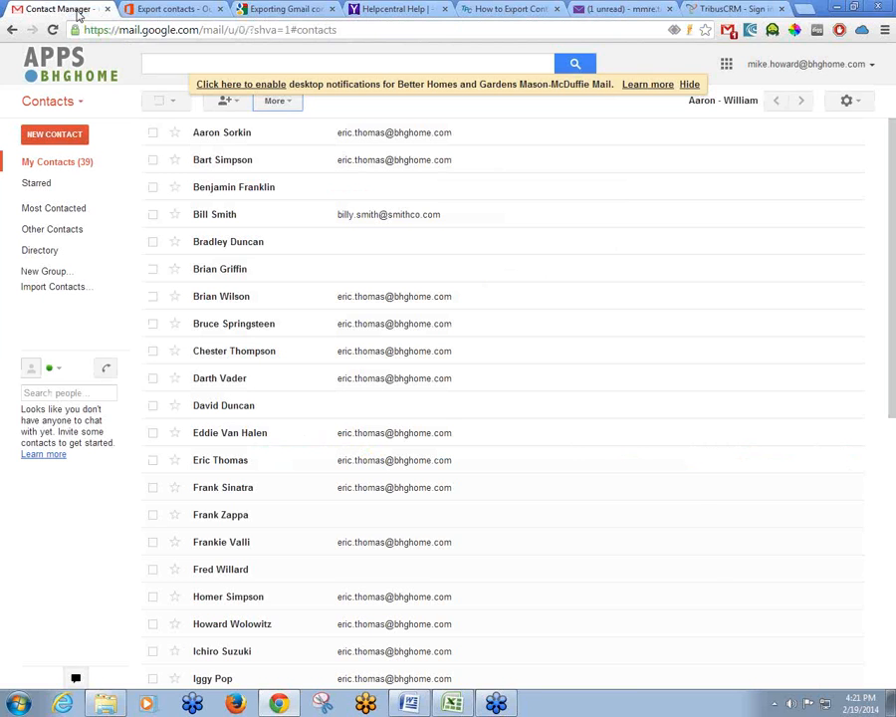
pyautogui.click(56, 103)
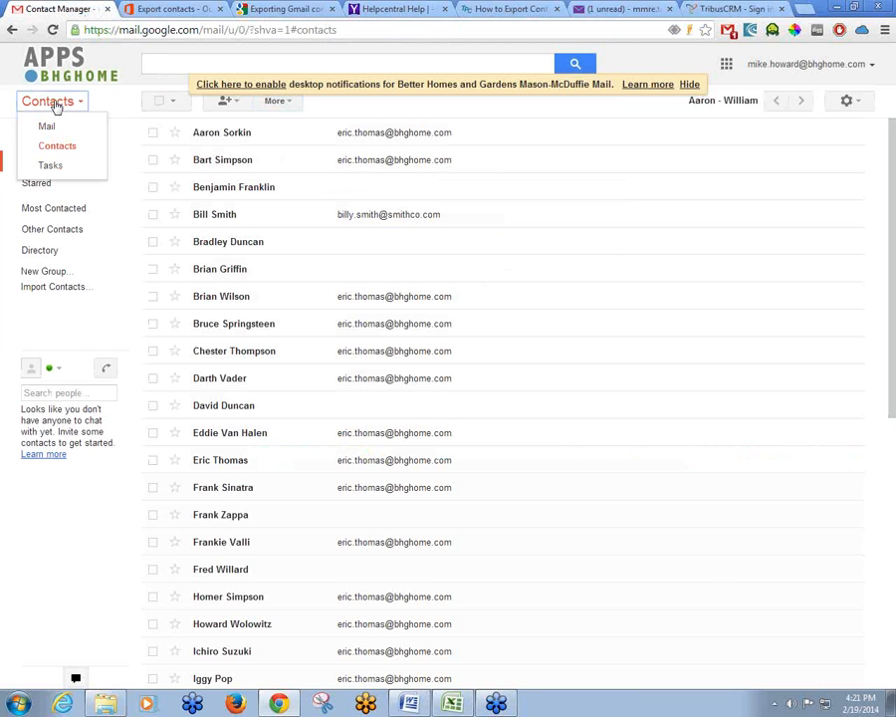
pyautogui.click(56, 152)
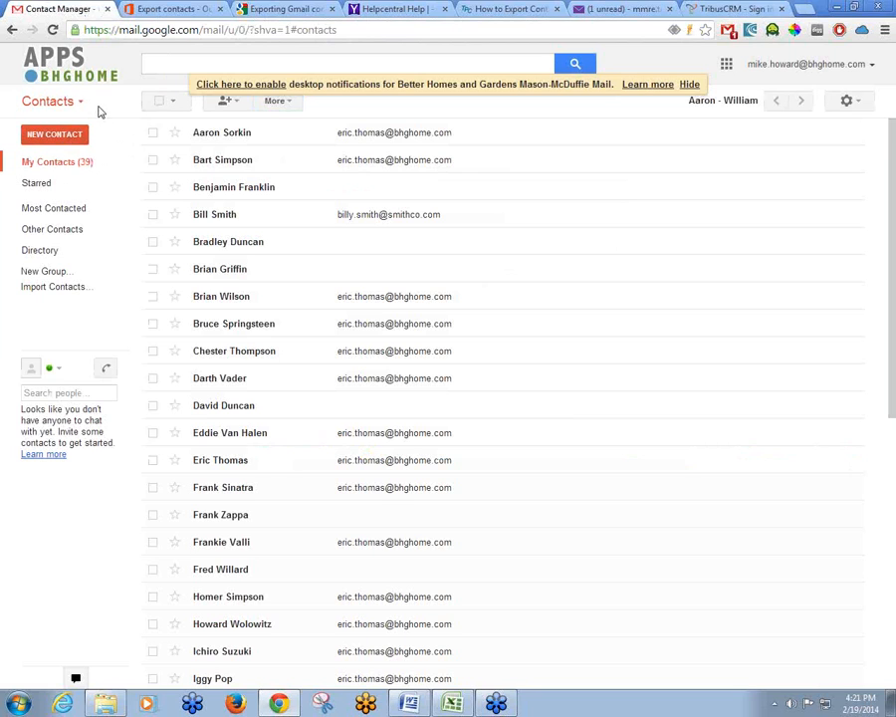
pyautogui.click(182, 12)
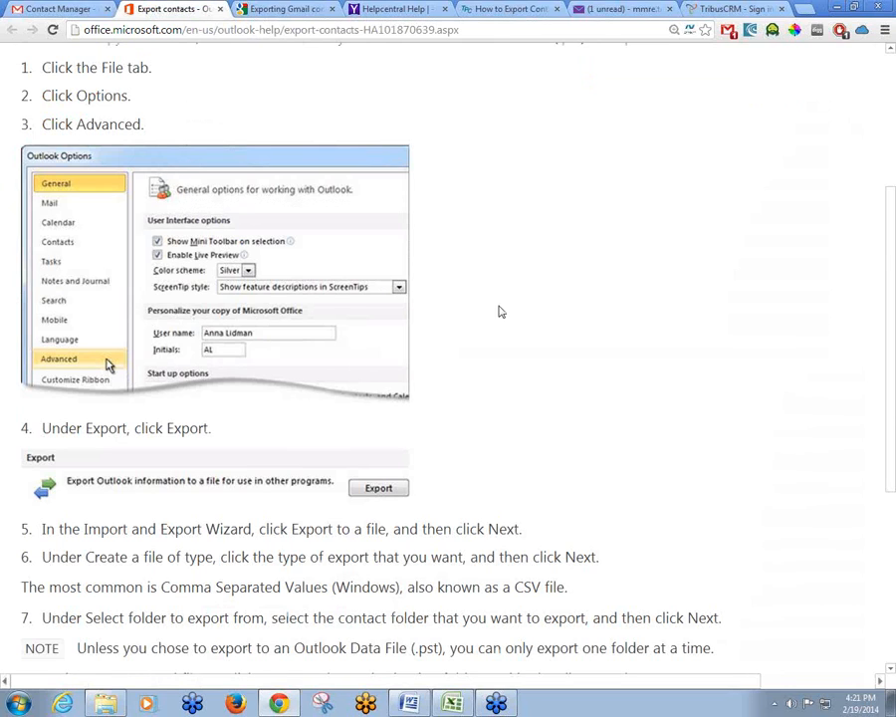
# Scroll the Office help down to steps 8–11, then move to Yahoo Mail's contacts page
pyautogui.scroll(-3, 507, 298)
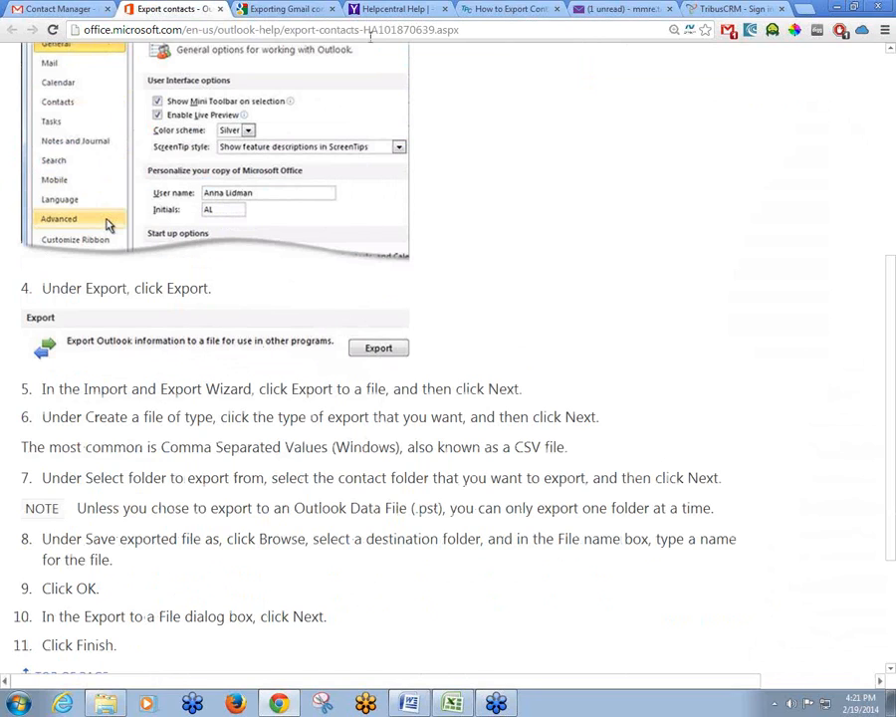
pyautogui.click(613, 9)
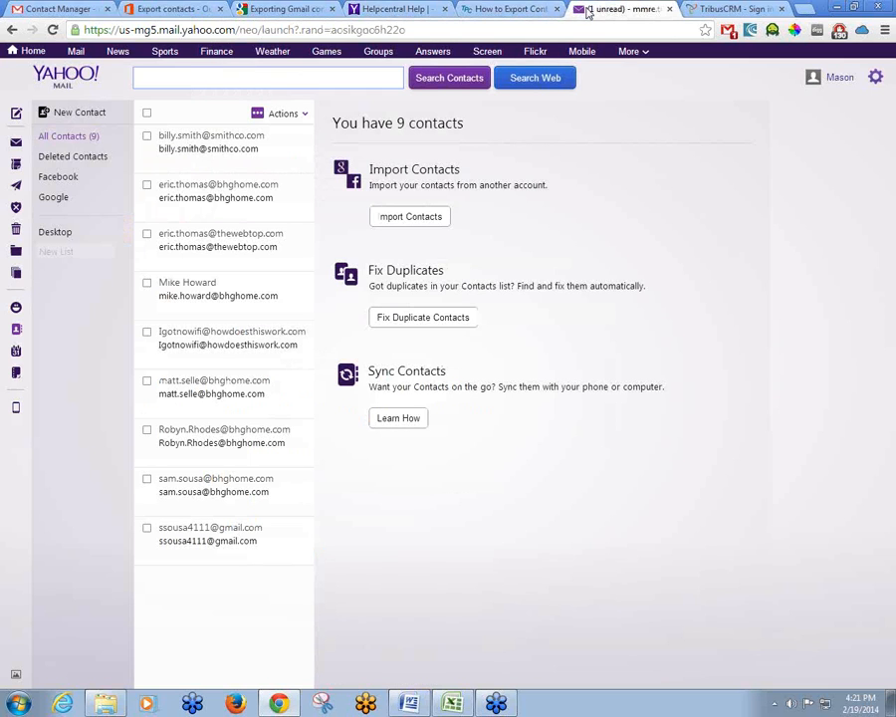
# Bring up Yahoo Mail's Export contacts formats for all 9 contacts, then return to Google Contacts
pyautogui.click(73, 140)
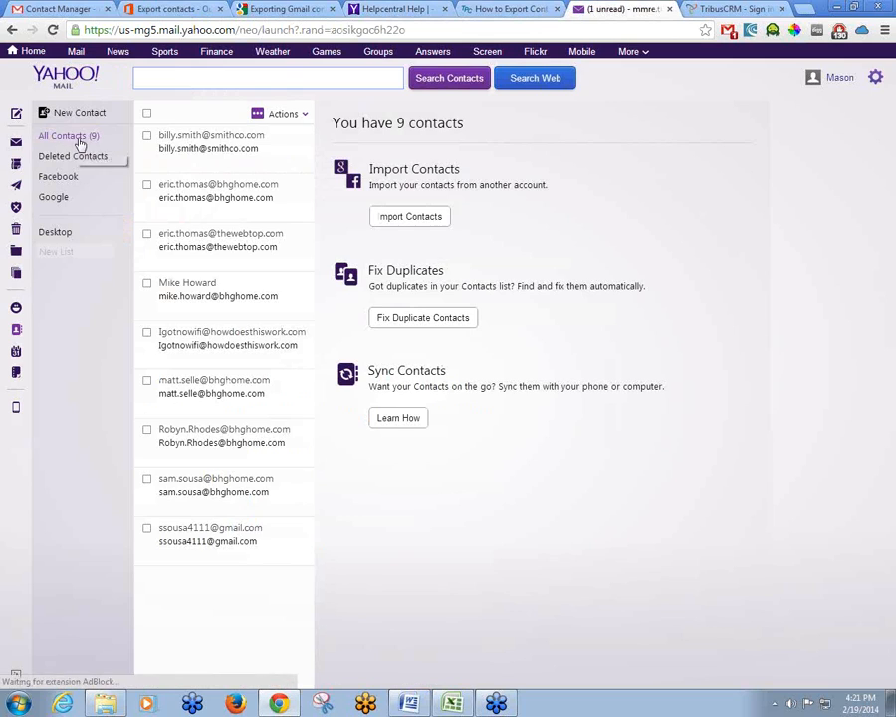
pyautogui.click(295, 117)
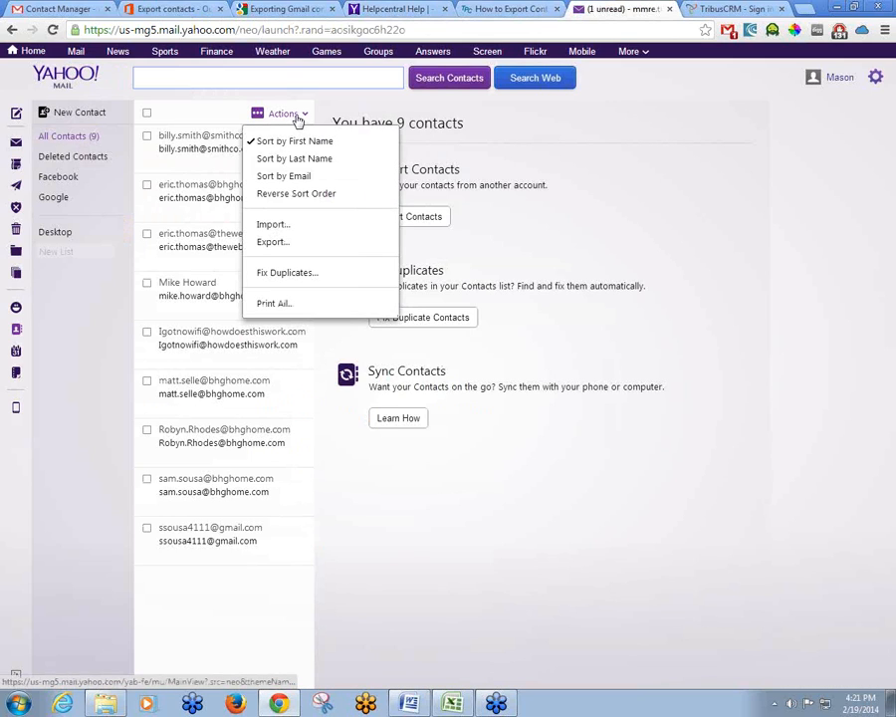
pyautogui.click(286, 246)
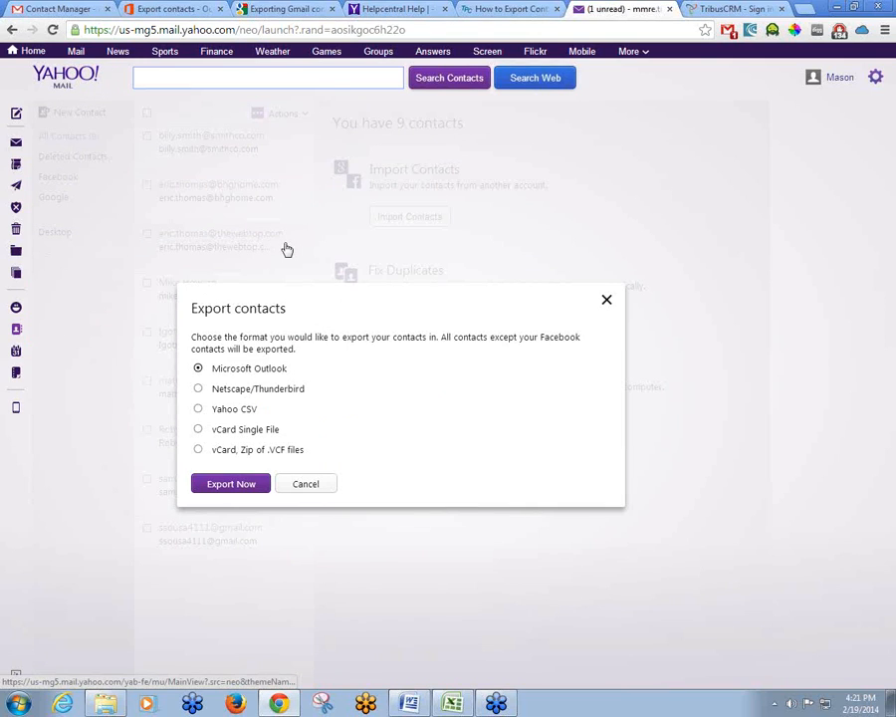
pyautogui.click(61, 10)
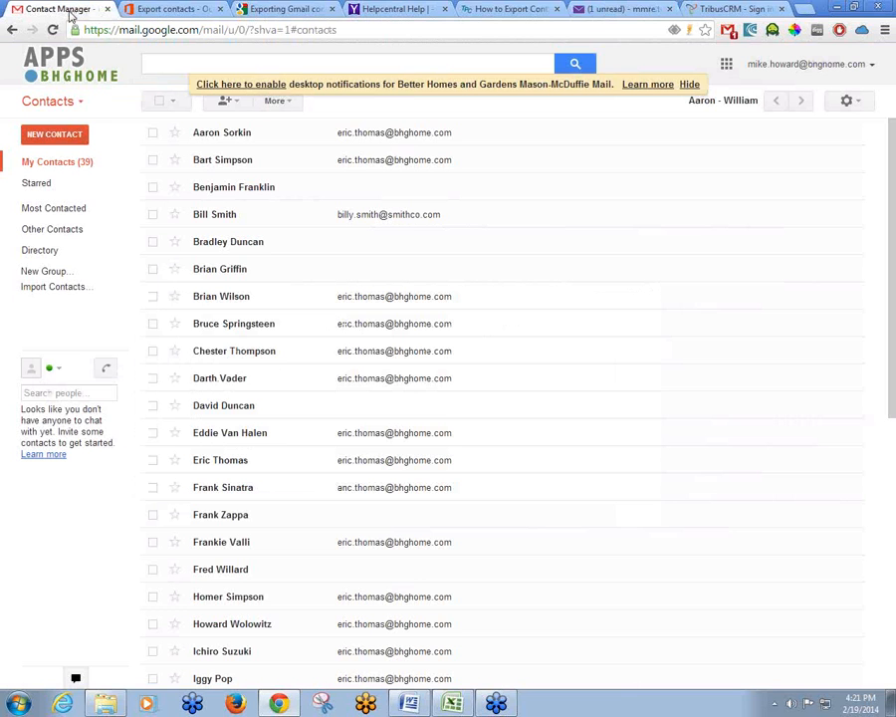
# Export all 39 Google contacts in Outlook CSV format and open contacts (2).csv in Excel
pyautogui.click(278, 100)
pyautogui.click(310, 223)
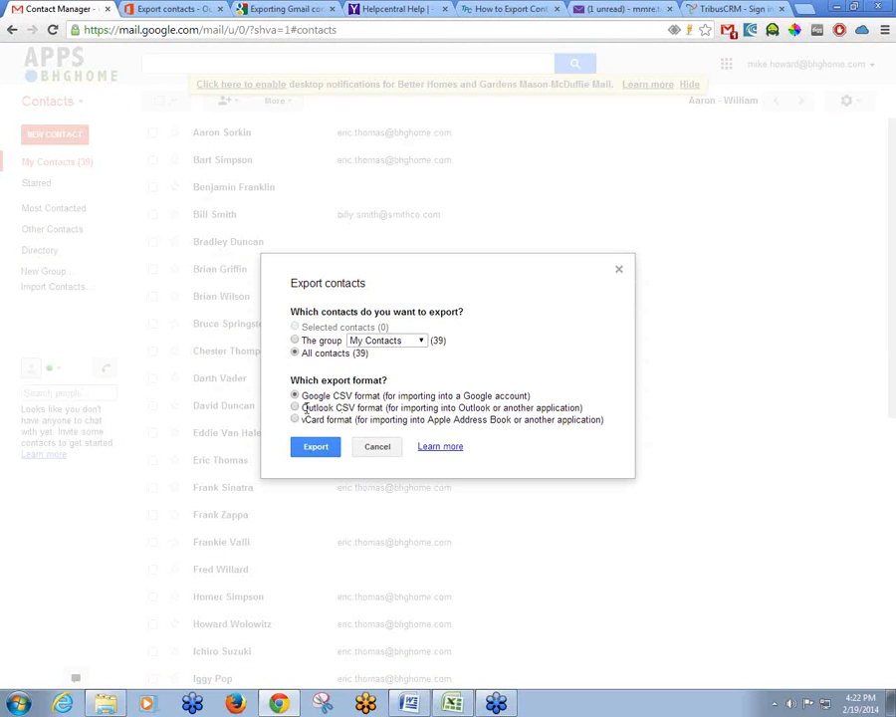
pyautogui.click(295, 407)
pyautogui.click(313, 448)
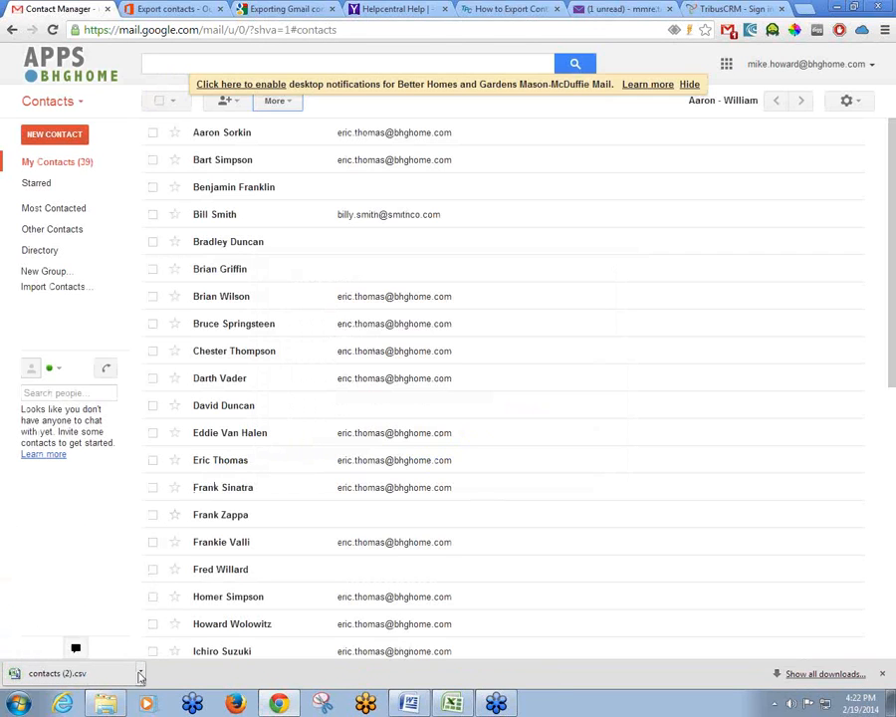
pyautogui.click(140, 674)
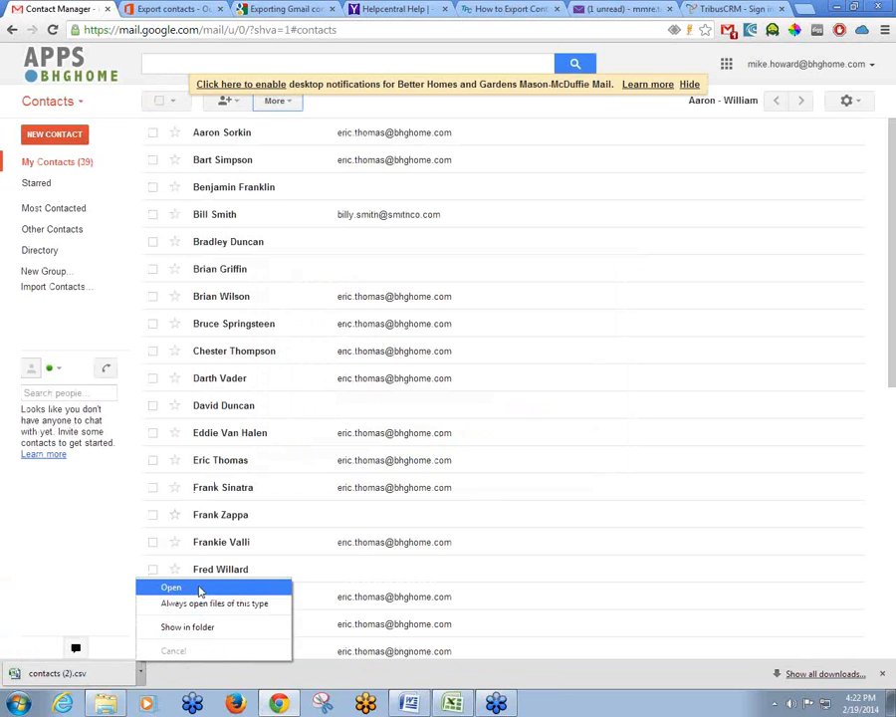
pyautogui.click(200, 588)
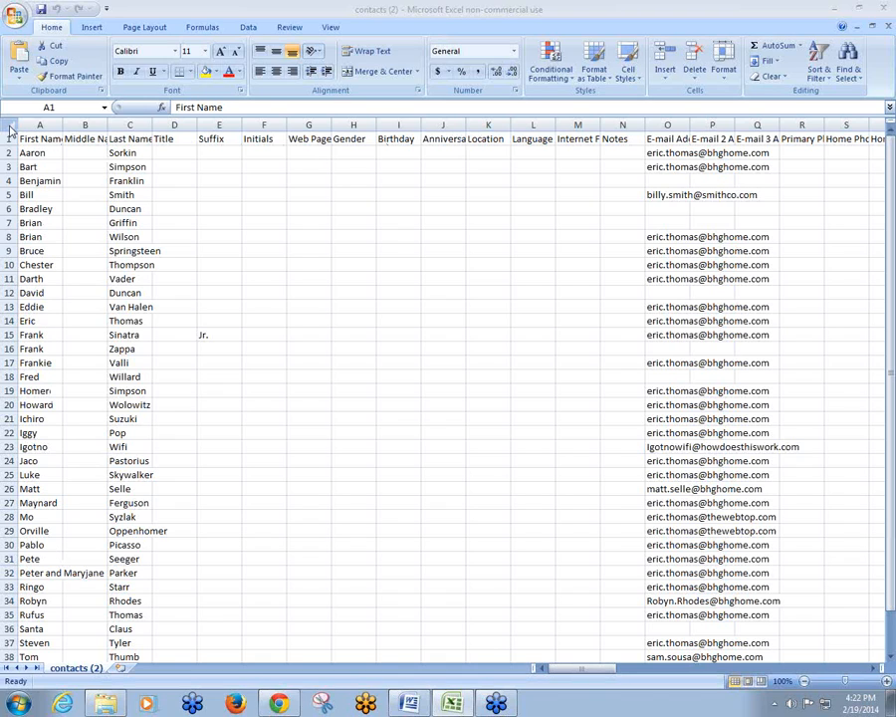
# Auto-fit every column of the contacts sheet to its contents
pyautogui.doubleClick(63, 125)
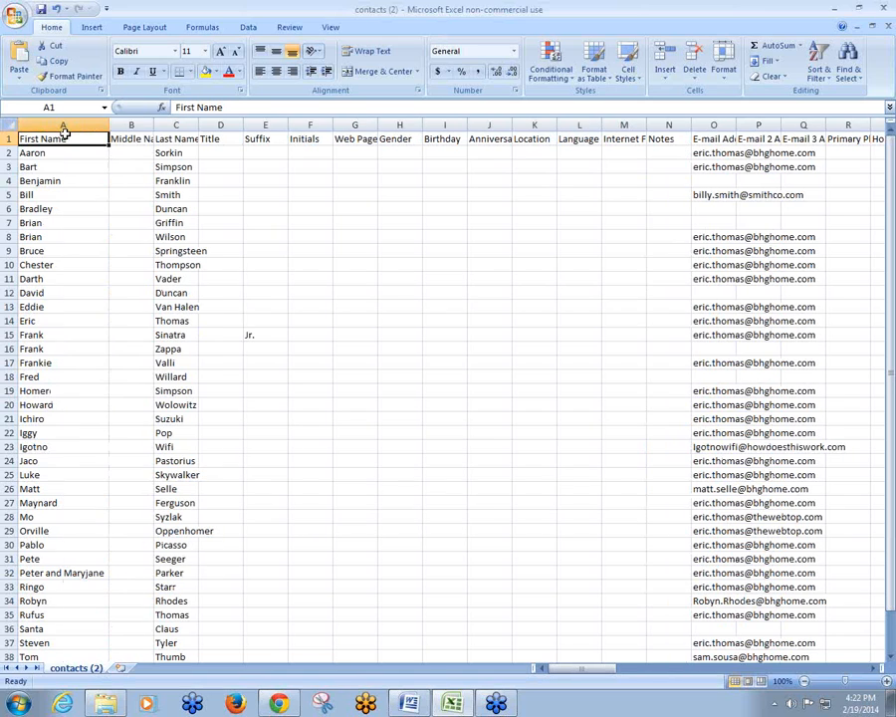
pyautogui.click(8, 125)
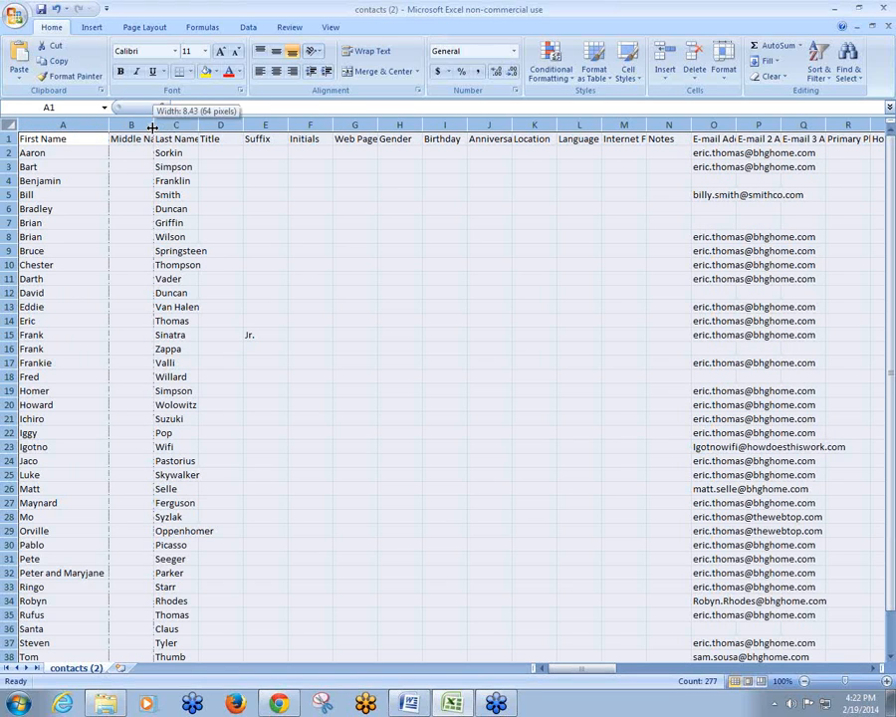
pyautogui.doubleClick(155, 127)
pyautogui.click(153, 127)
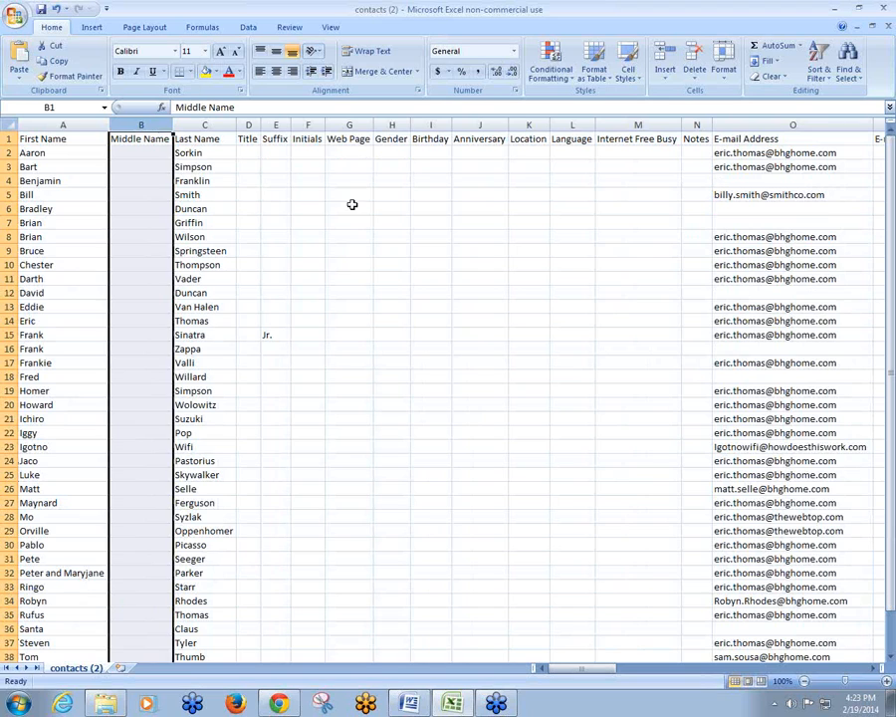
pyautogui.moveTo(470, 208); pyautogui.dragTo(513, 212)
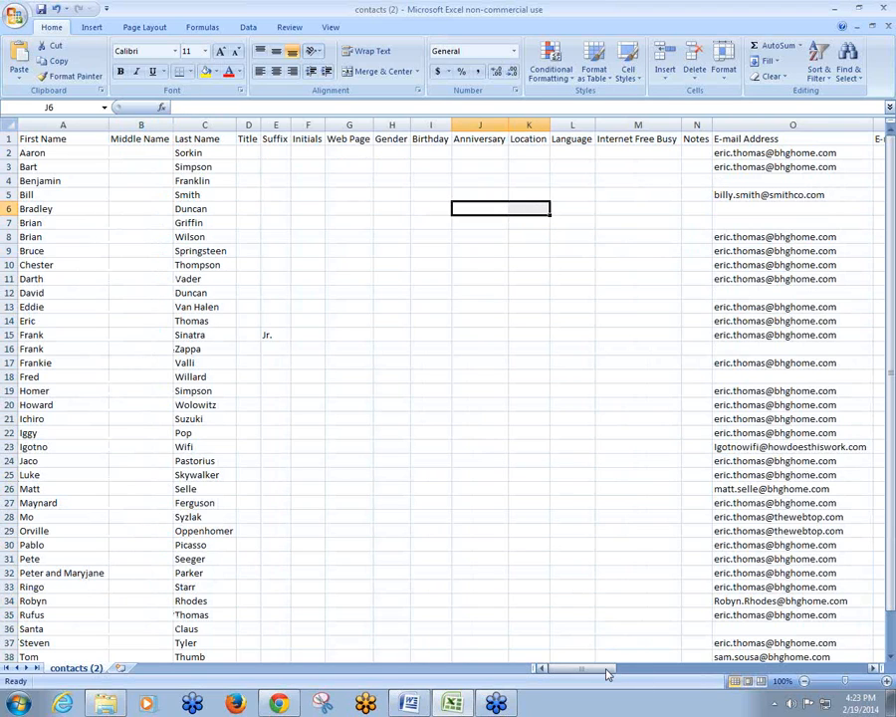
pyautogui.moveTo(610, 669)
pyautogui.mouseDown()
pyautogui.moveTo(600, 672)
pyautogui.moveTo(624, 677)
pyautogui.moveTo(597, 674)
pyautogui.mouseUp()
# Rename the Internet Free Busy header in M1 to 'status'
pyautogui.click(623, 140)
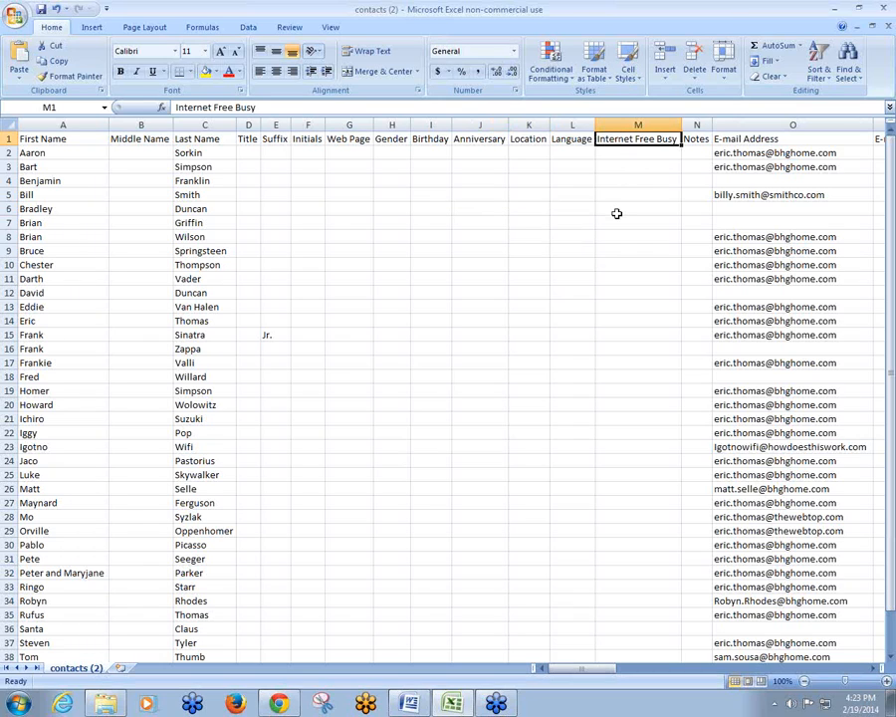
pyautogui.write('status')
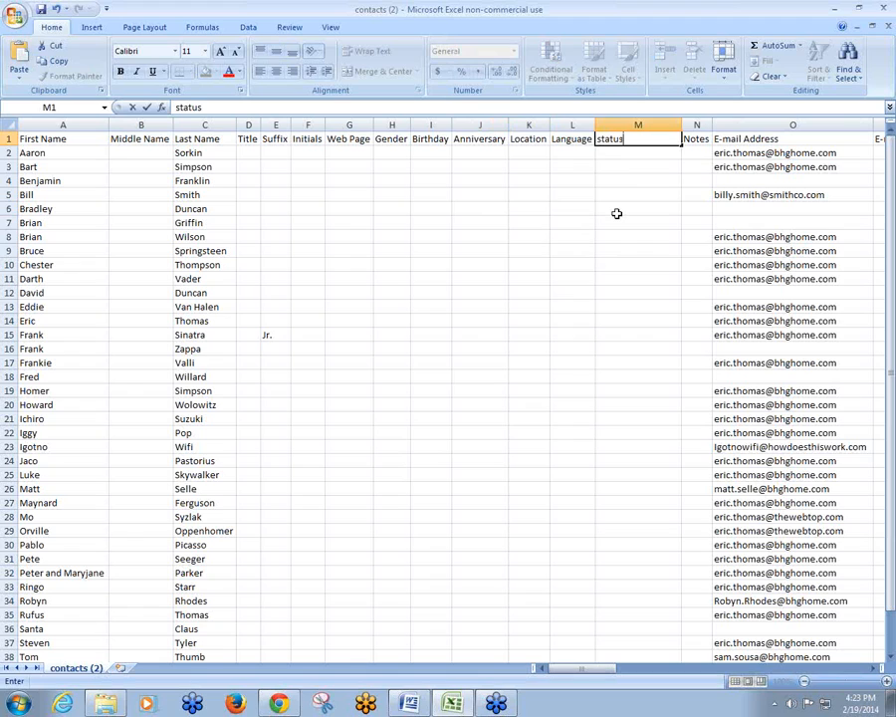
pyautogui.press('Return')
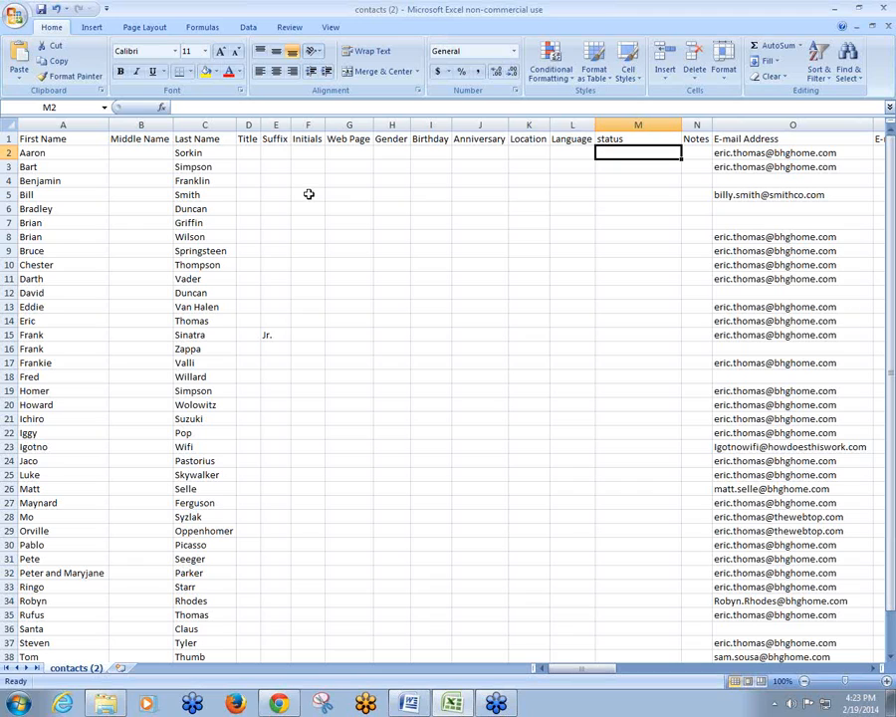
# Save a CSV (Comma delimited) copy to the Desktop as 'Contacts for importing into ClientConnect'
pyautogui.click(17, 18)
pyautogui.moveTo(37, 142)
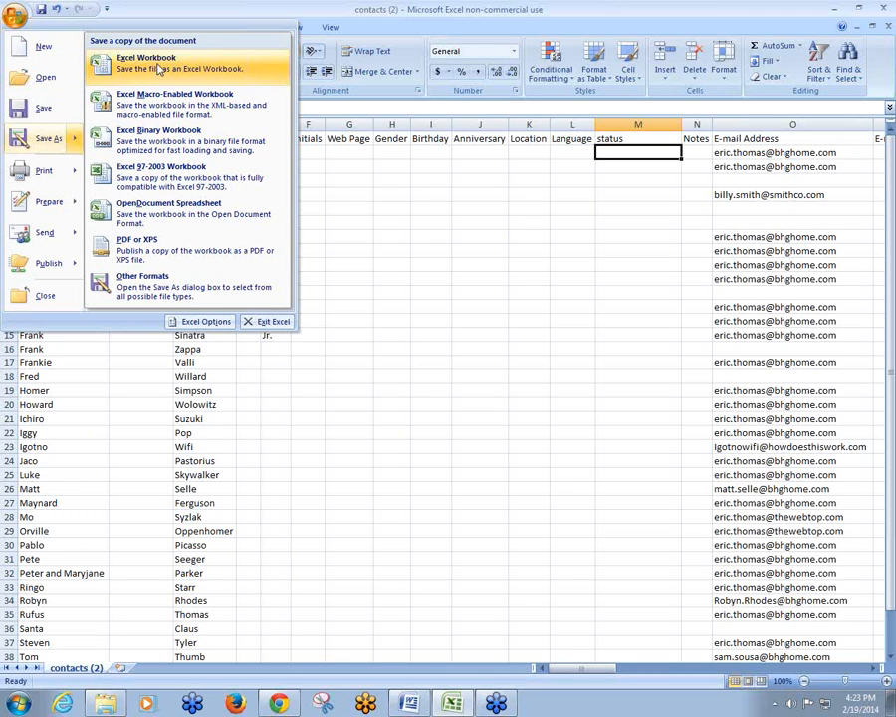
pyautogui.click(161, 289)
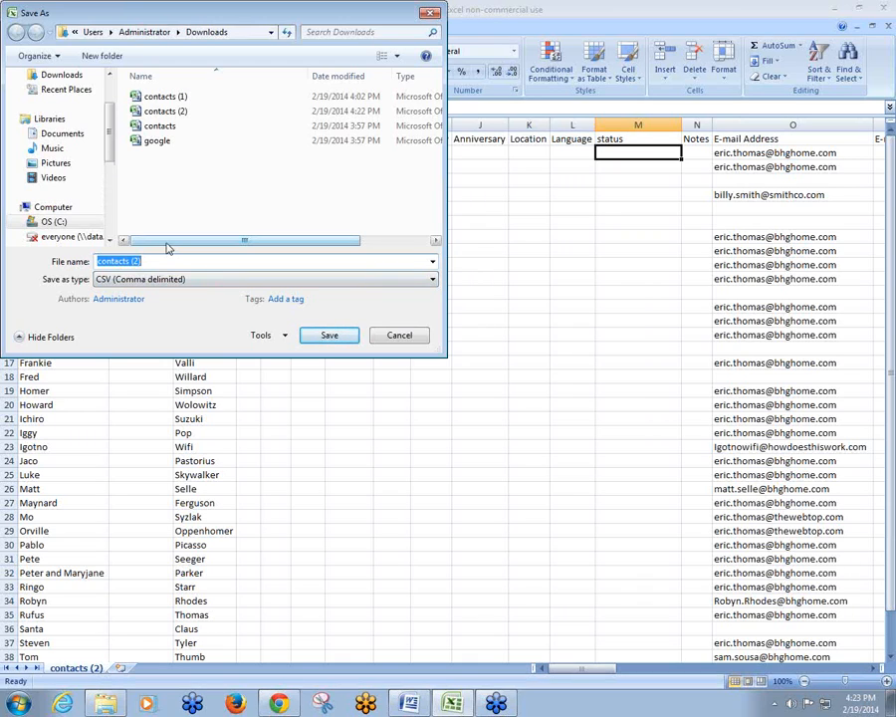
pyautogui.scroll(2, 116, 104)
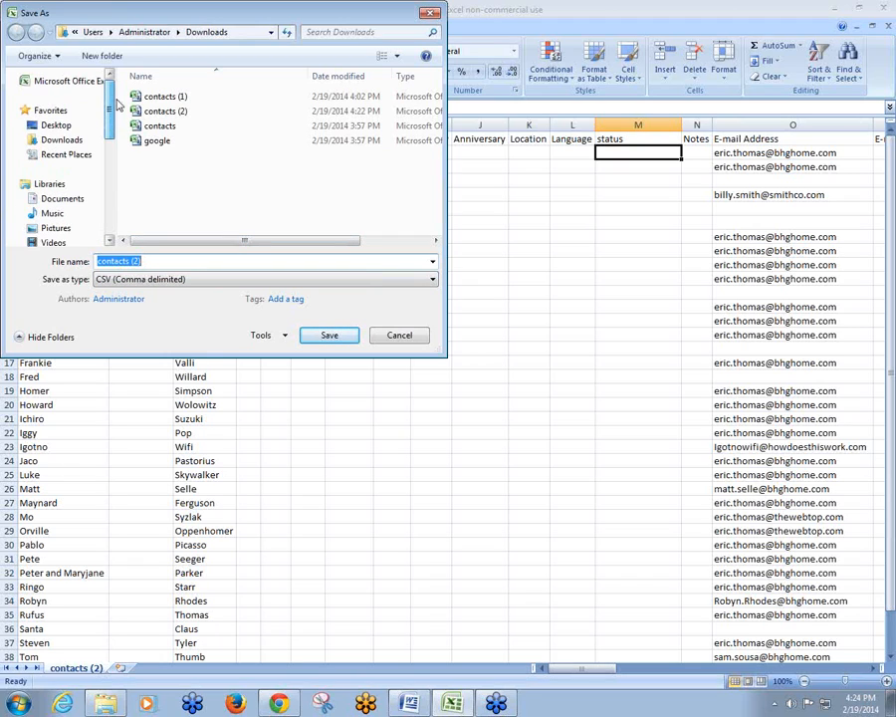
pyautogui.click(70, 124)
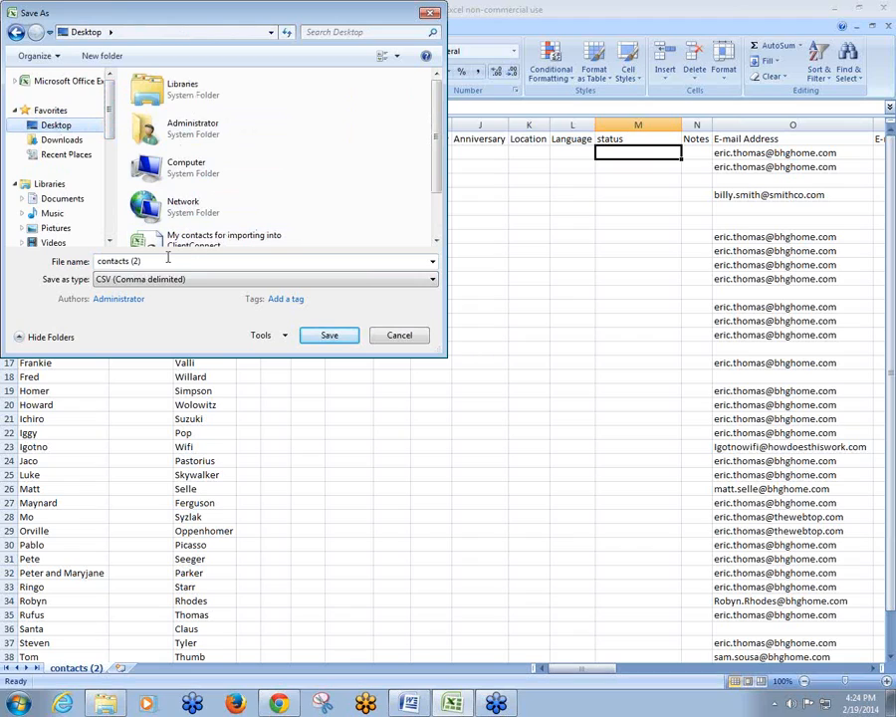
pyautogui.moveTo(167, 257); pyautogui.dragTo(20, 269)
pyautogui.write('C')
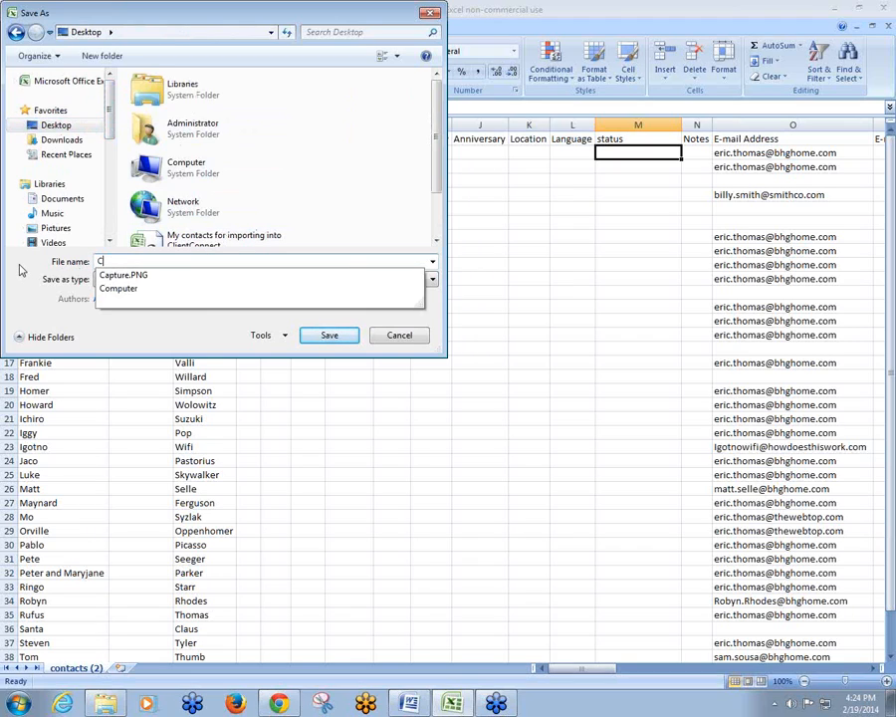
pyautogui.write('ontacts for imp')
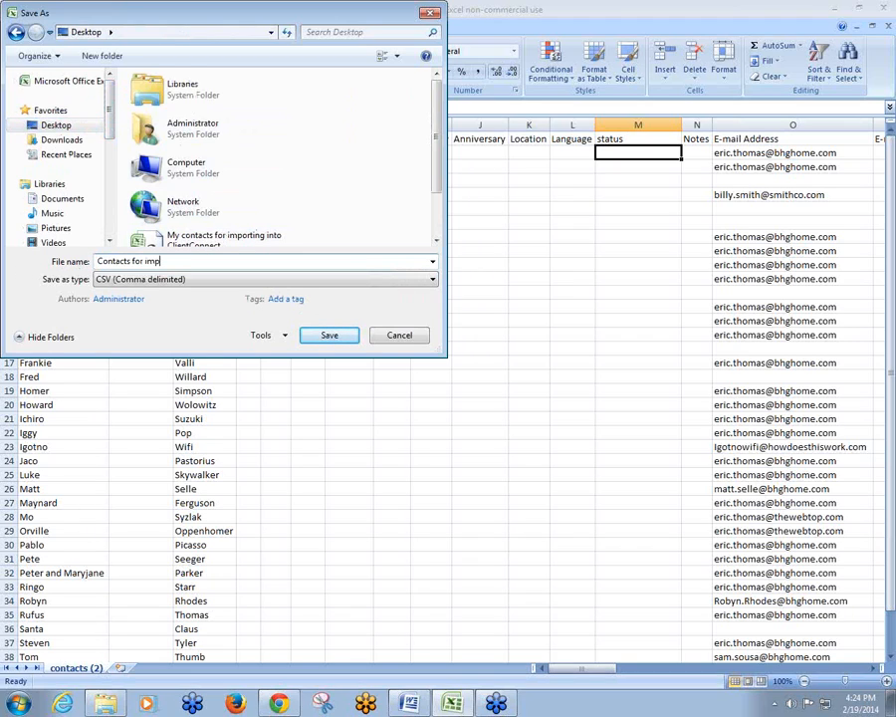
pyautogui.write('orting into ClientConnect')
pyautogui.click(340, 337)
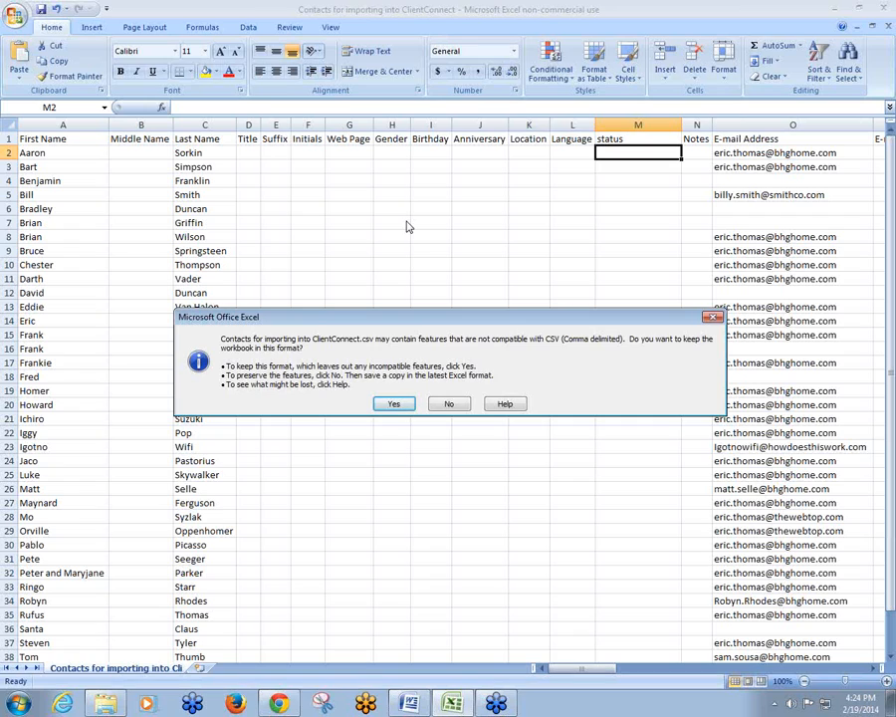
pyautogui.click(382, 403)
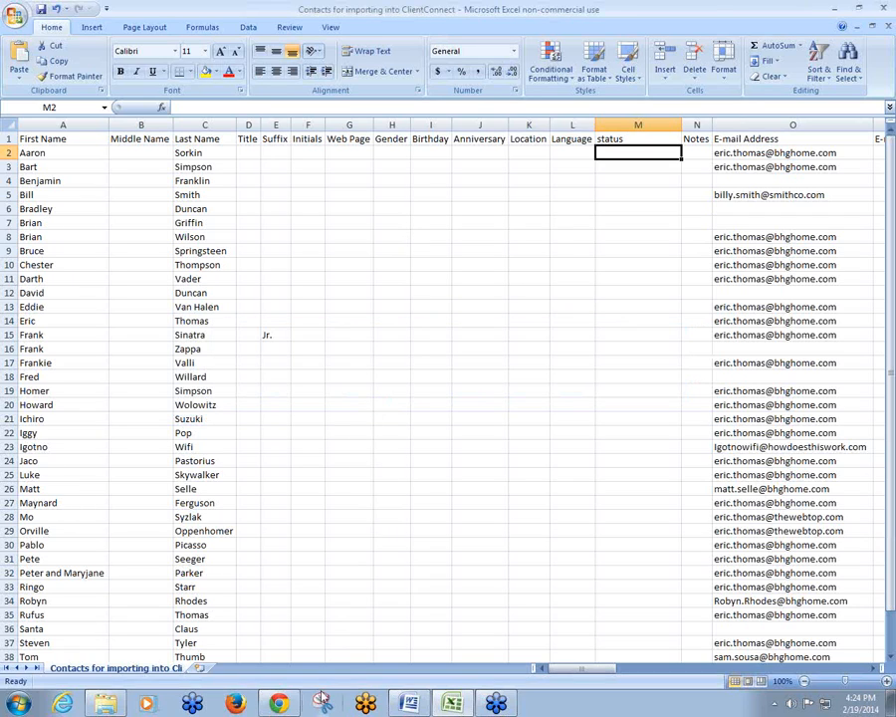
# Sign in to TribusCRM in Chrome with the account's username and password
pyautogui.moveTo(282, 705)
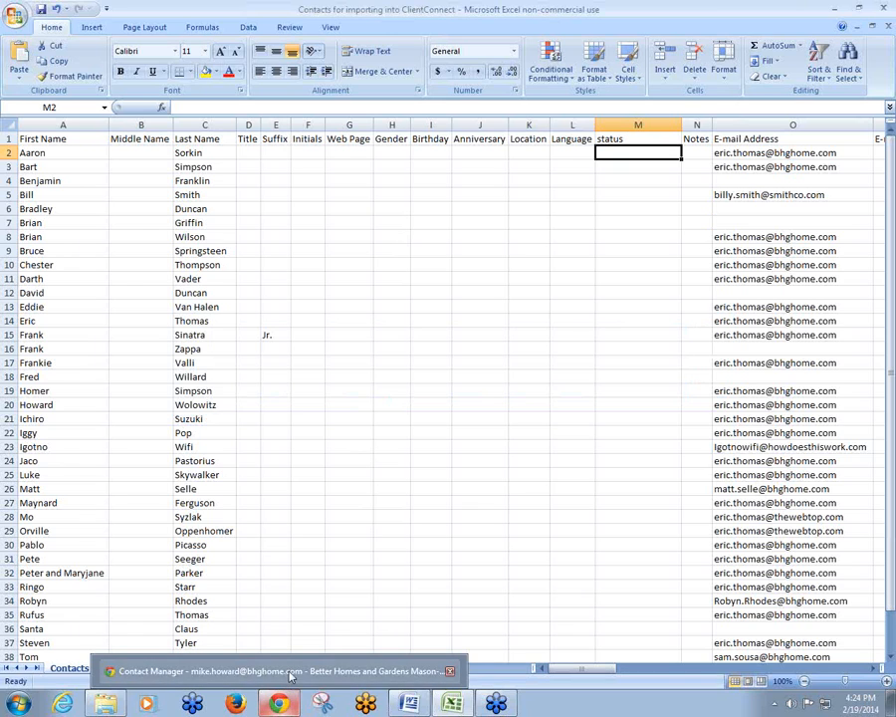
pyautogui.click(288, 667)
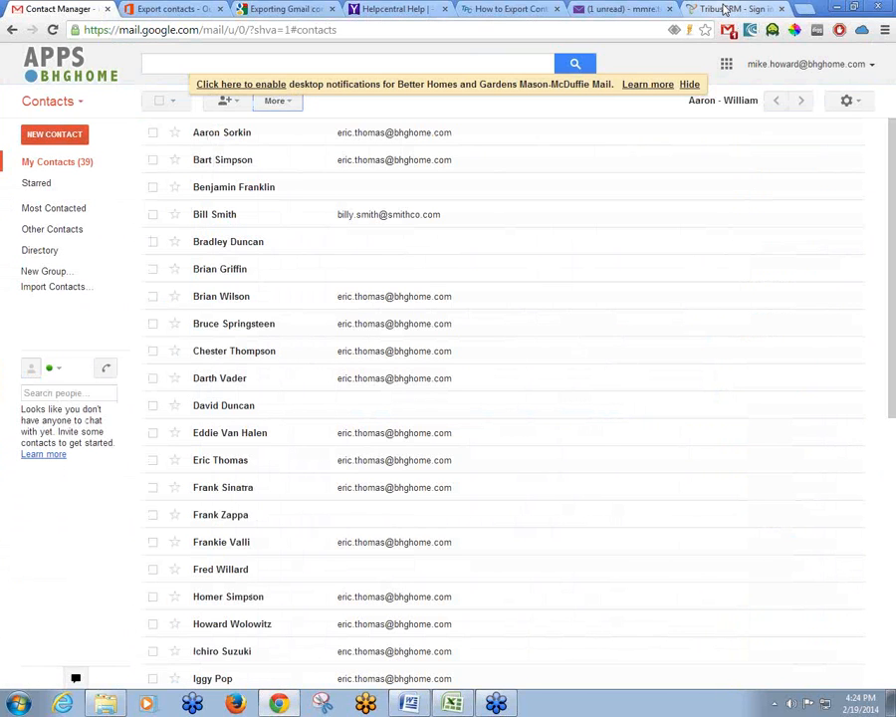
pyautogui.click(724, 8)
pyautogui.click(564, 194)
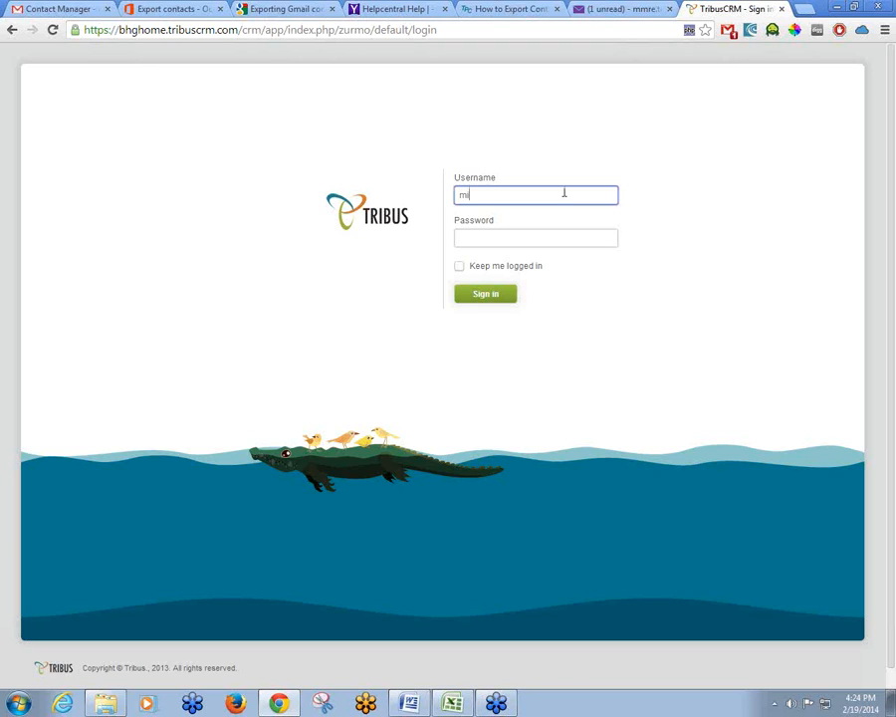
pyautogui.press('Tab')
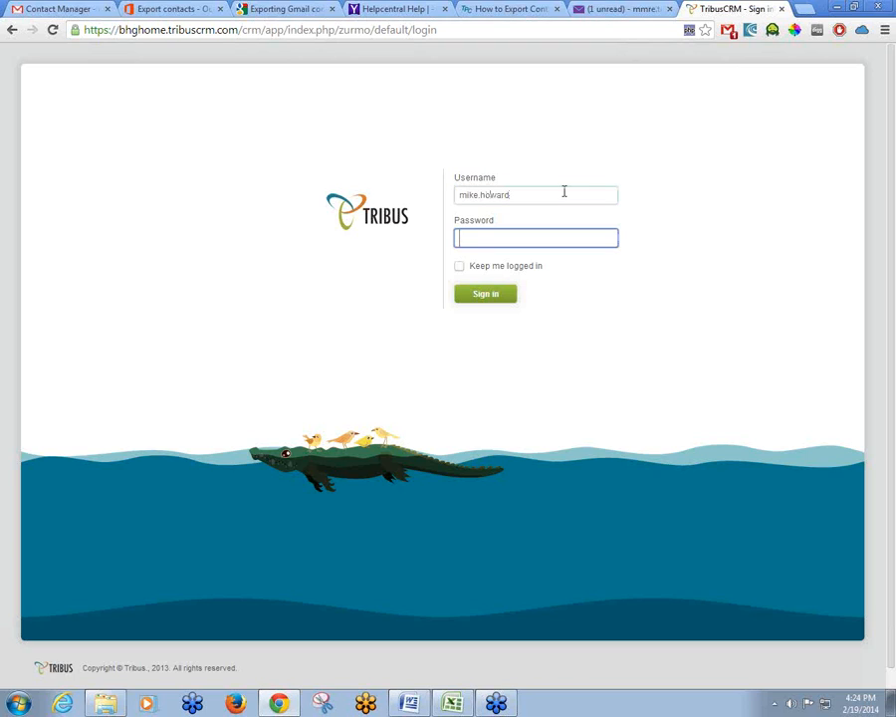
pyautogui.write('******')
pyautogui.press('Return')
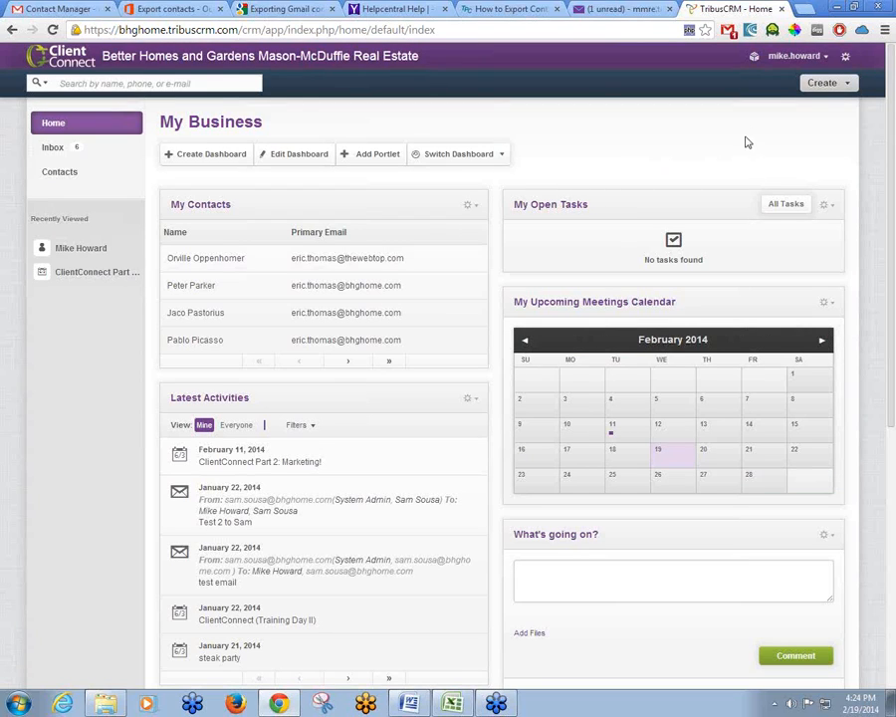
# Go to My Profile from the account menu and launch the Import Wizard
pyautogui.click(785, 57)
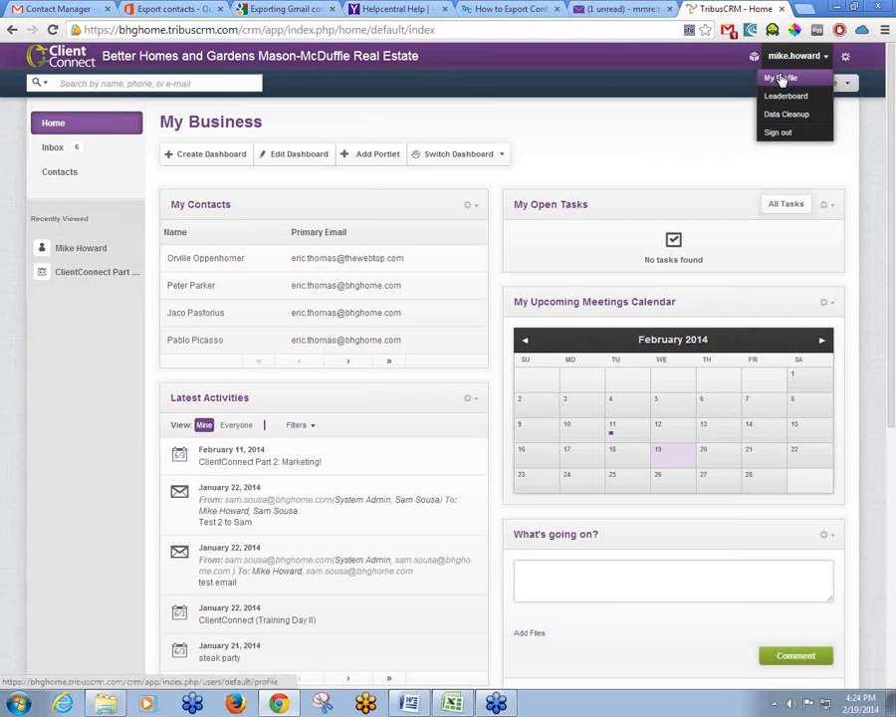
pyautogui.click(781, 78)
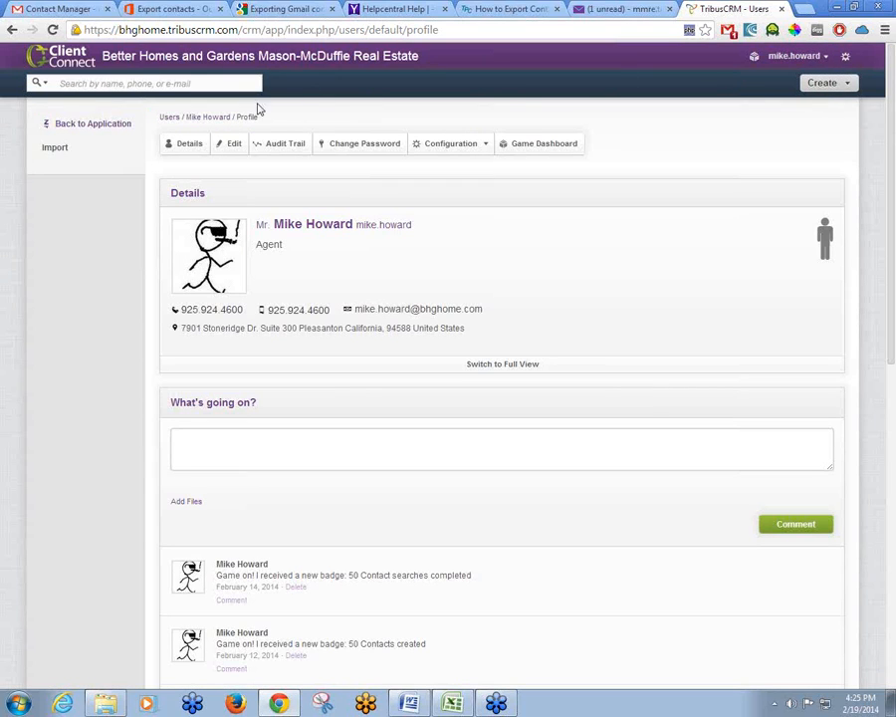
pyautogui.click(87, 160)
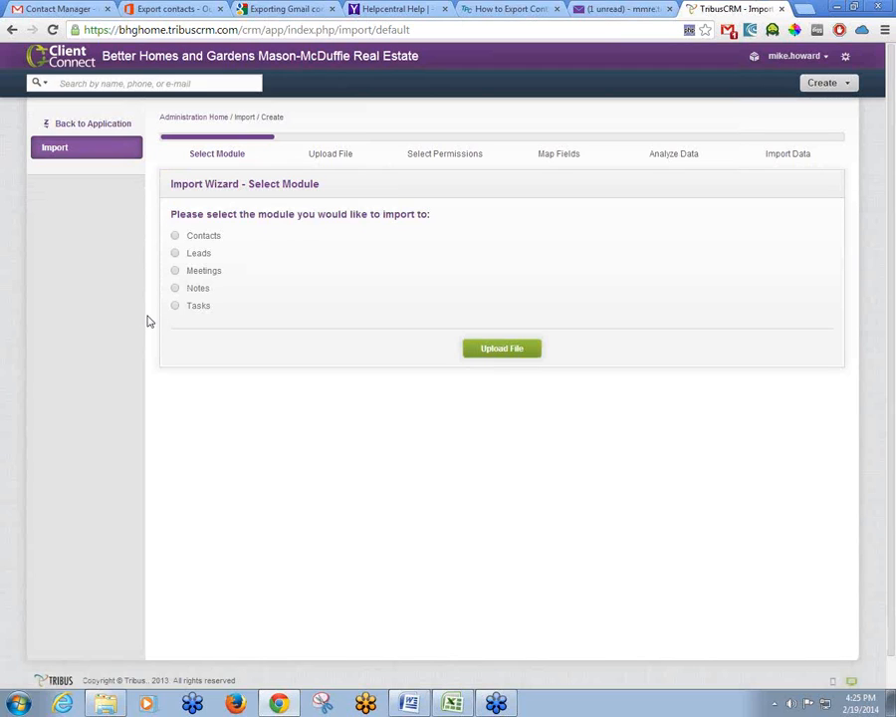
# Choose Contacts as the Import Wizard's destination module
pyautogui.click(175, 236)
# Advance the Import Wizard to step 2, Upload File
pyautogui.click(501, 350)
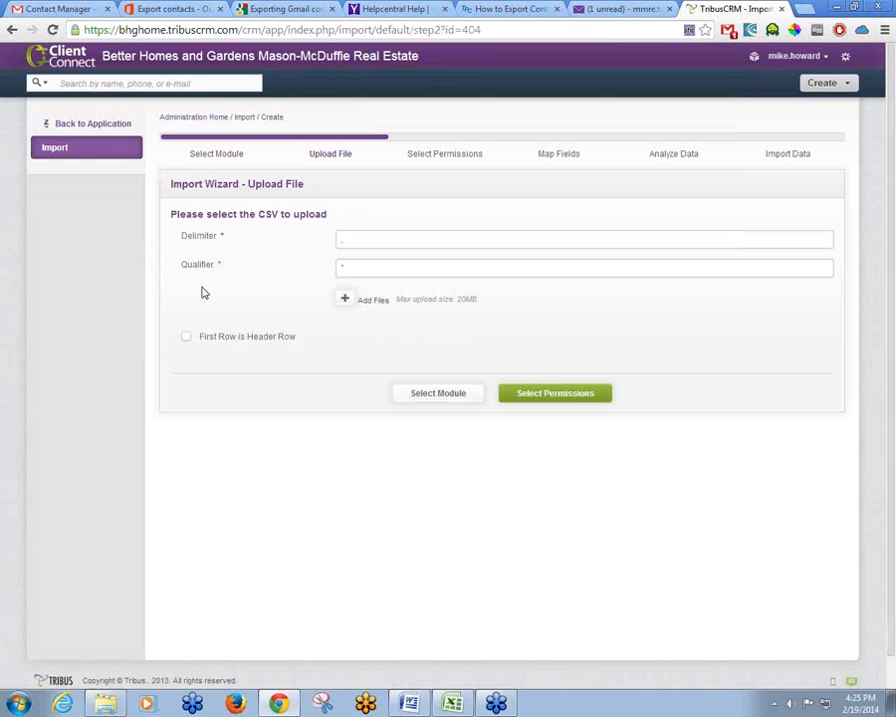
# Attach 'Contacts for importing into ClientConnect.csv' to the Upload File step using Add Files
pyautogui.click(375, 301)
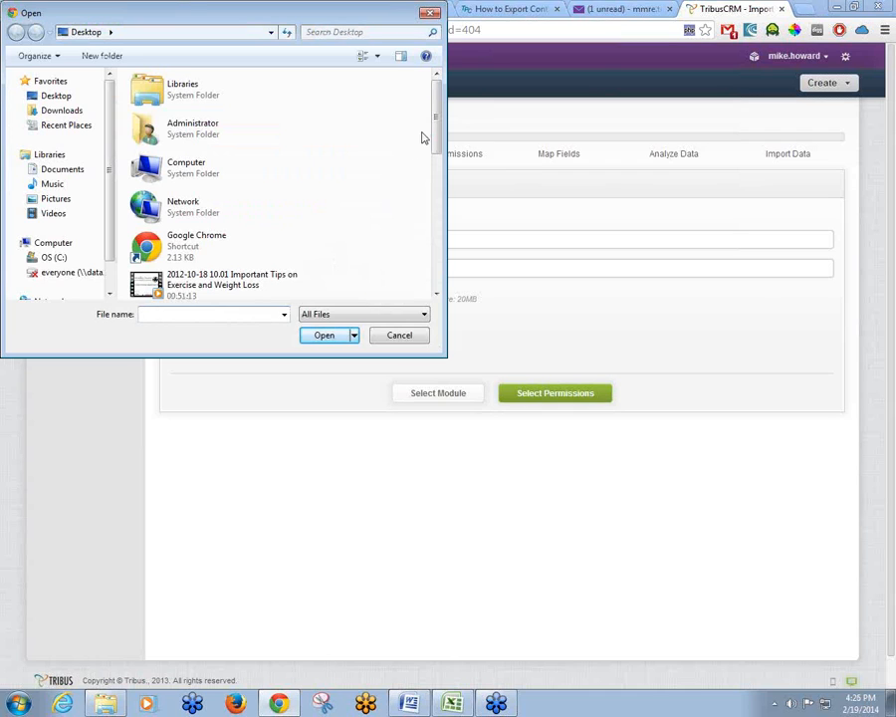
pyautogui.moveTo(439, 118); pyautogui.dragTo(428, 197)
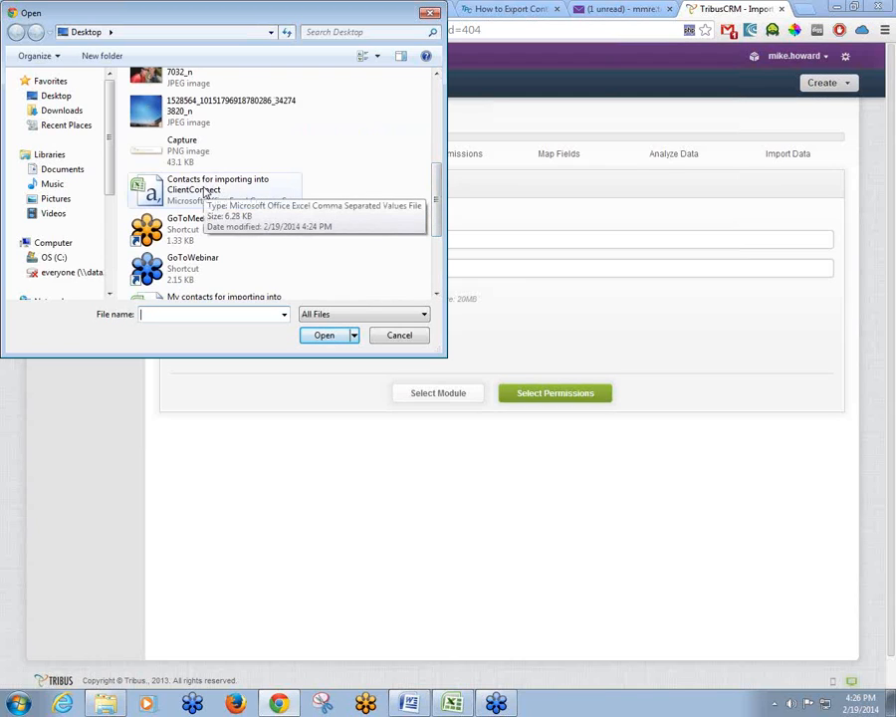
pyautogui.doubleClick(205, 192)
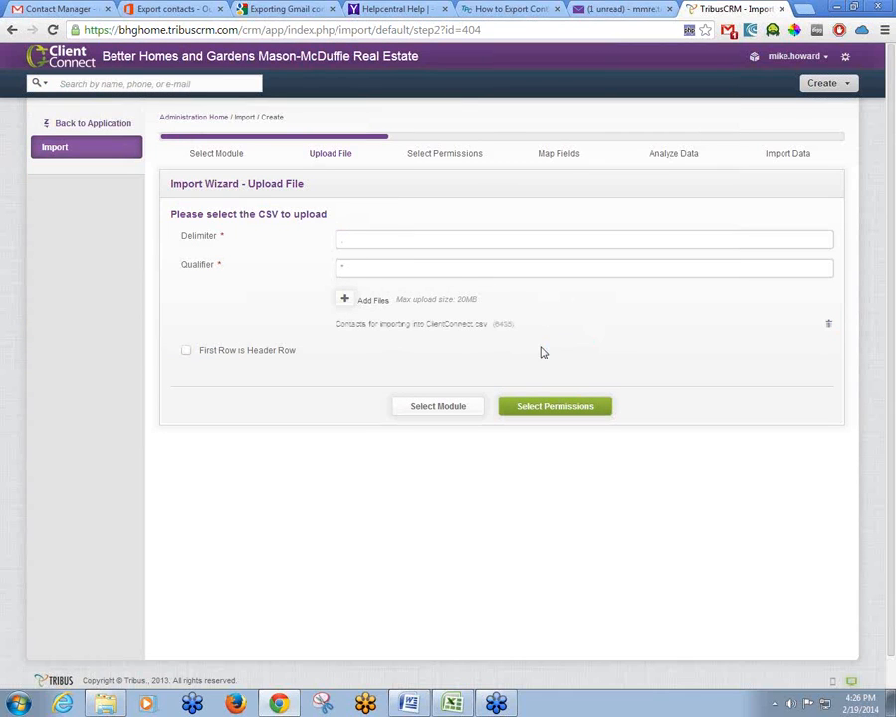
# Mark the CSV's first row as the header row and advance to Select Permissions
pyautogui.click(187, 351)
pyautogui.click(556, 412)
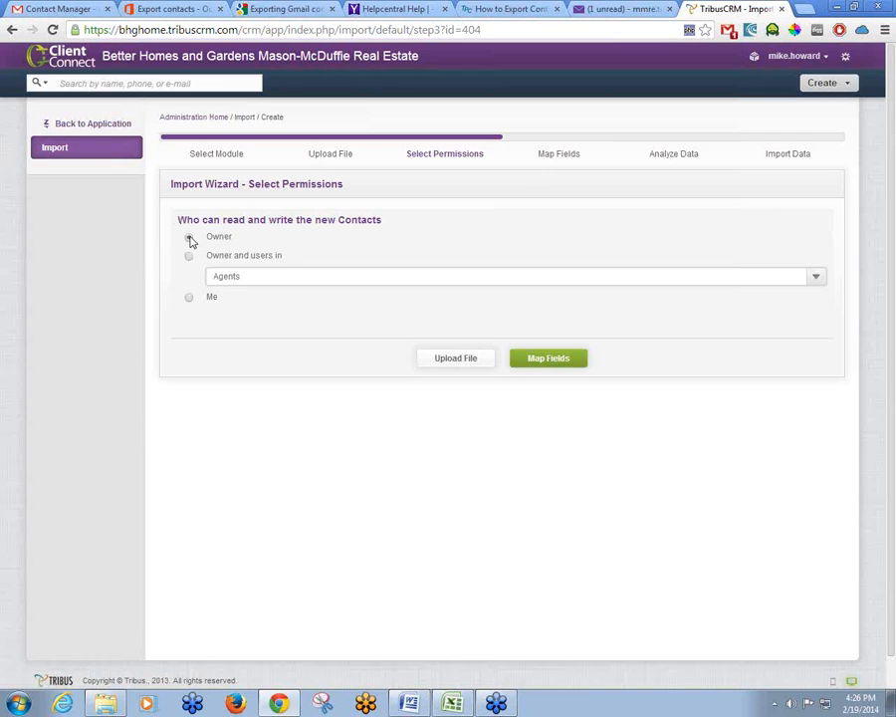
# Advance from Select Permissions to the Map Fields step
pyautogui.click(548, 361)
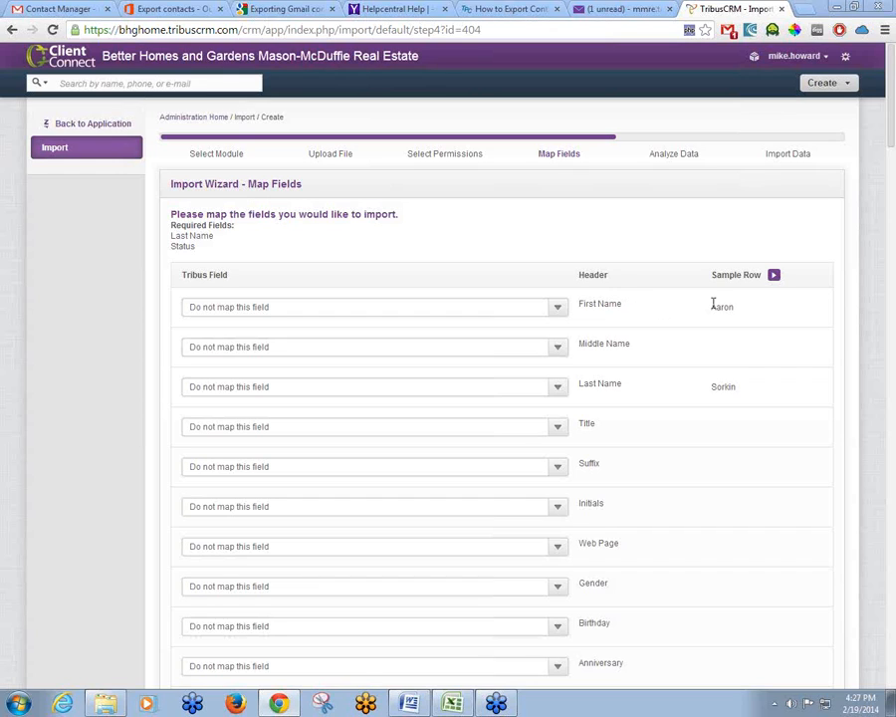
# Map the CSV's First Name and Last Name columns to the Tribus First Name and Last Name fields
pyautogui.click(559, 310)
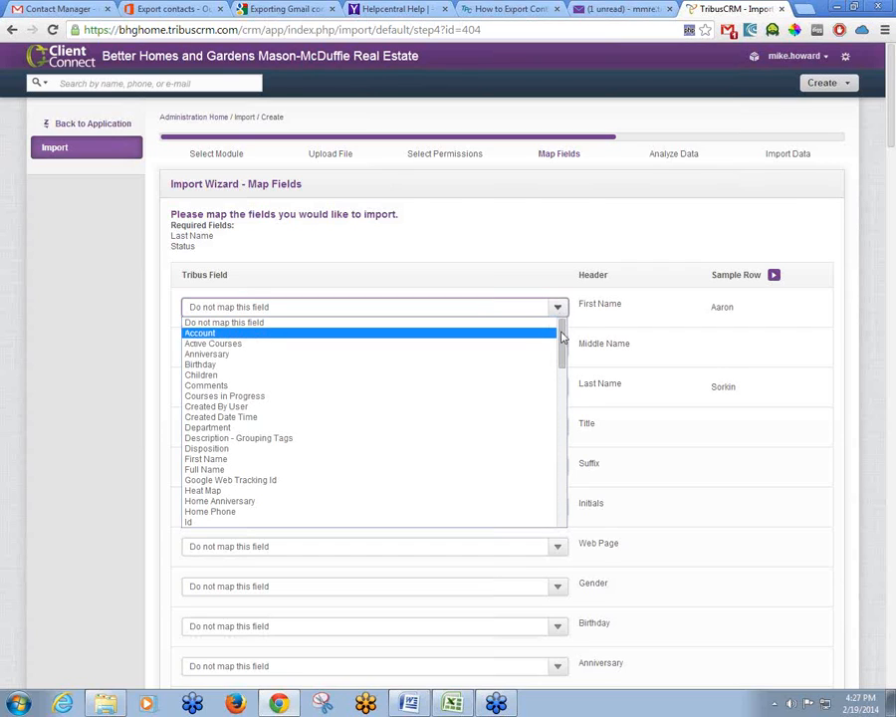
pyautogui.moveTo(562, 338); pyautogui.dragTo(568, 364)
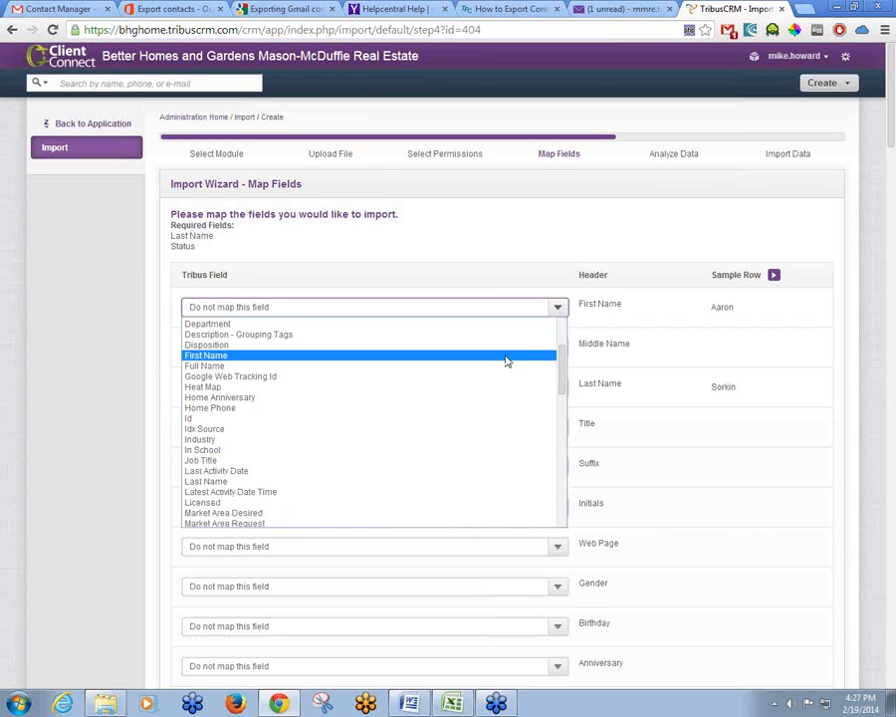
pyautogui.click(236, 356)
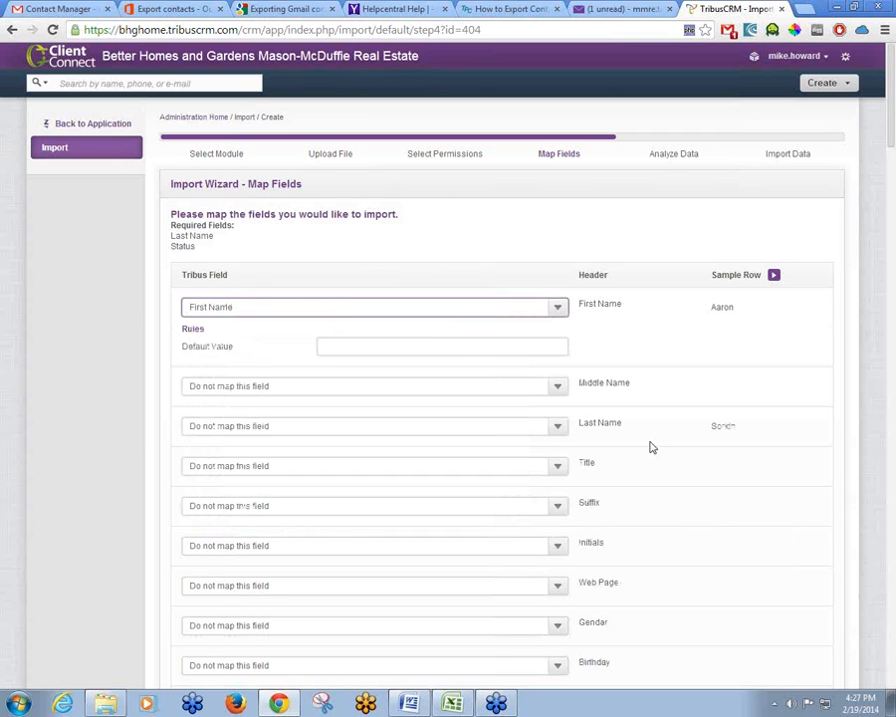
pyautogui.scroll(-1, 661, 317)
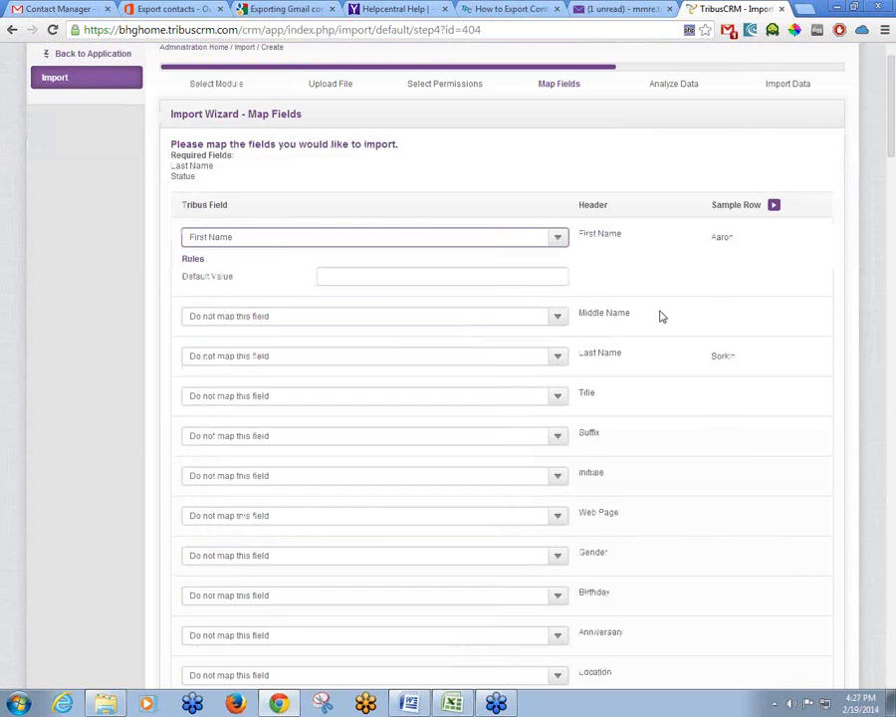
pyautogui.scroll(-1, 661, 316)
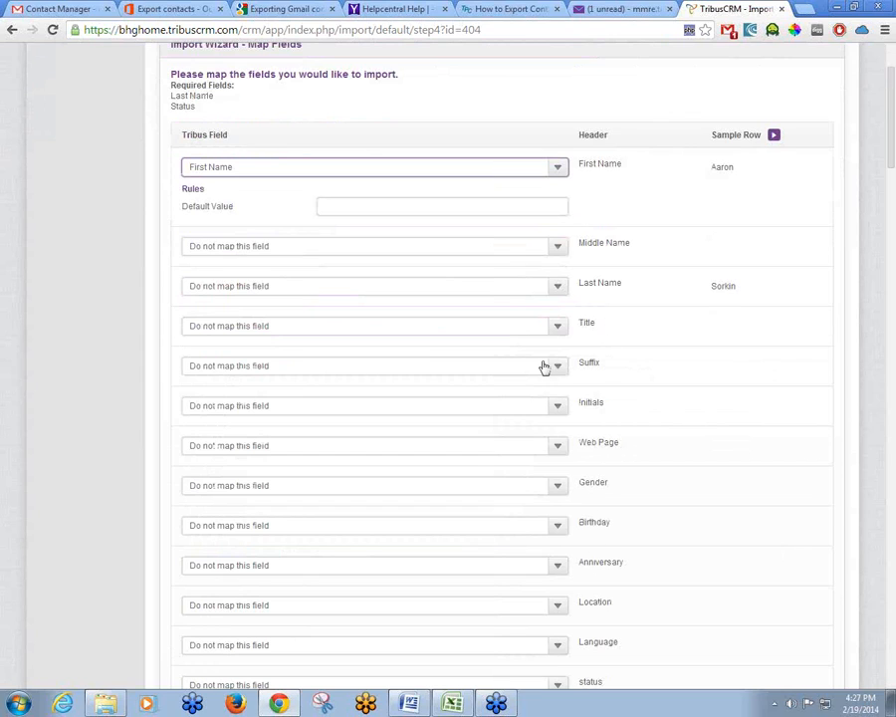
pyautogui.click(559, 288)
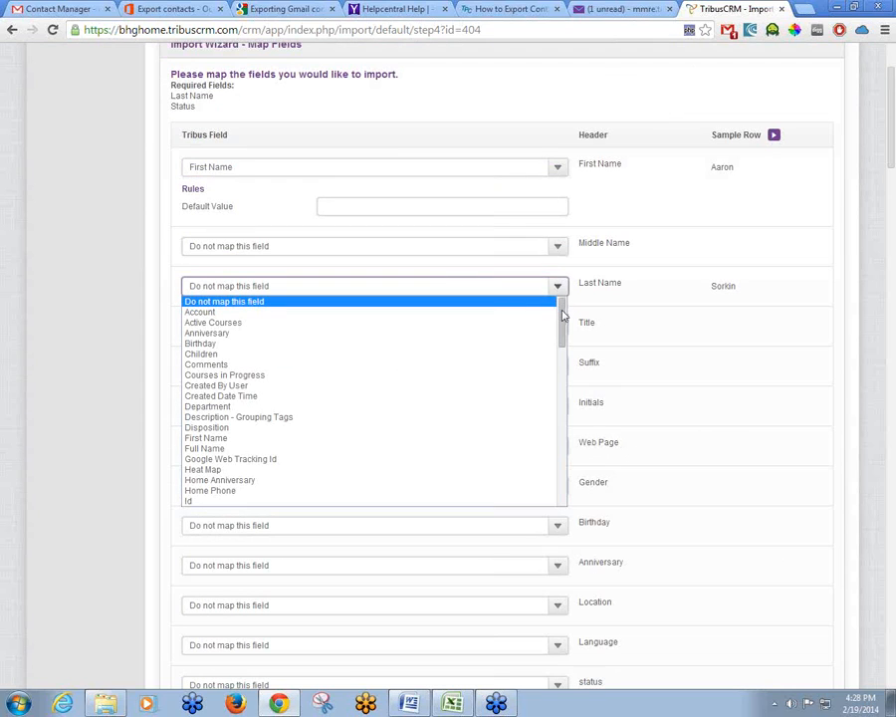
pyautogui.moveTo(563, 314); pyautogui.dragTo(513, 372)
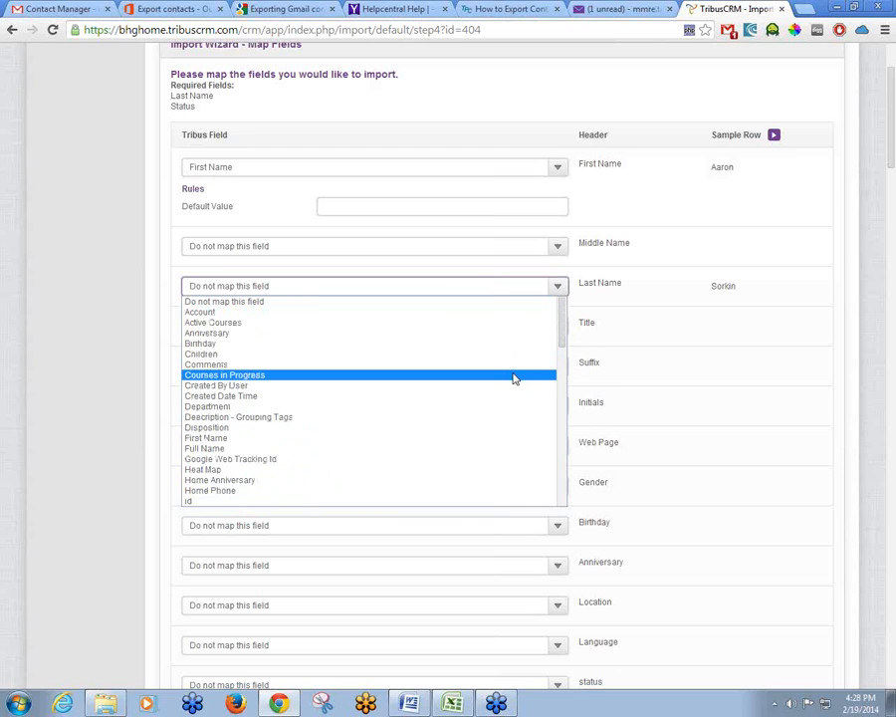
pyautogui.scroll(-3, 516, 382)
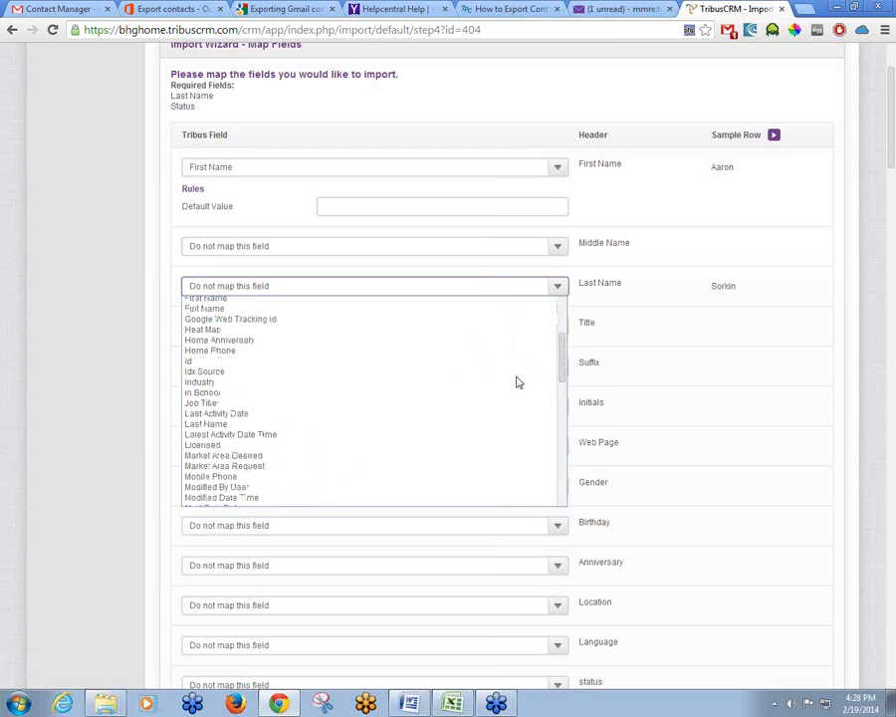
pyautogui.click(444, 430)
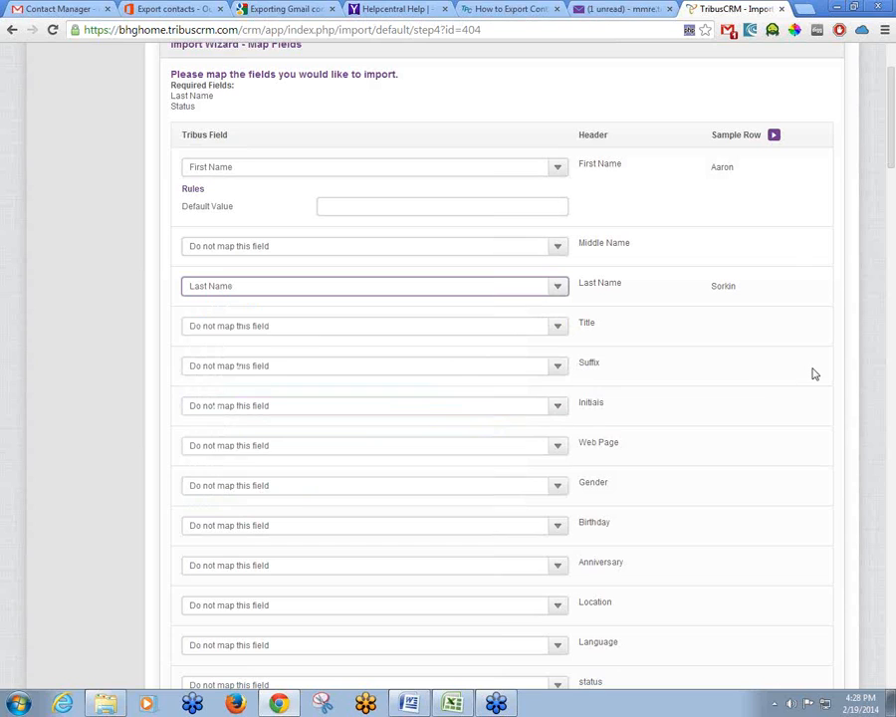
pyautogui.scroll(-3, 809, 371)
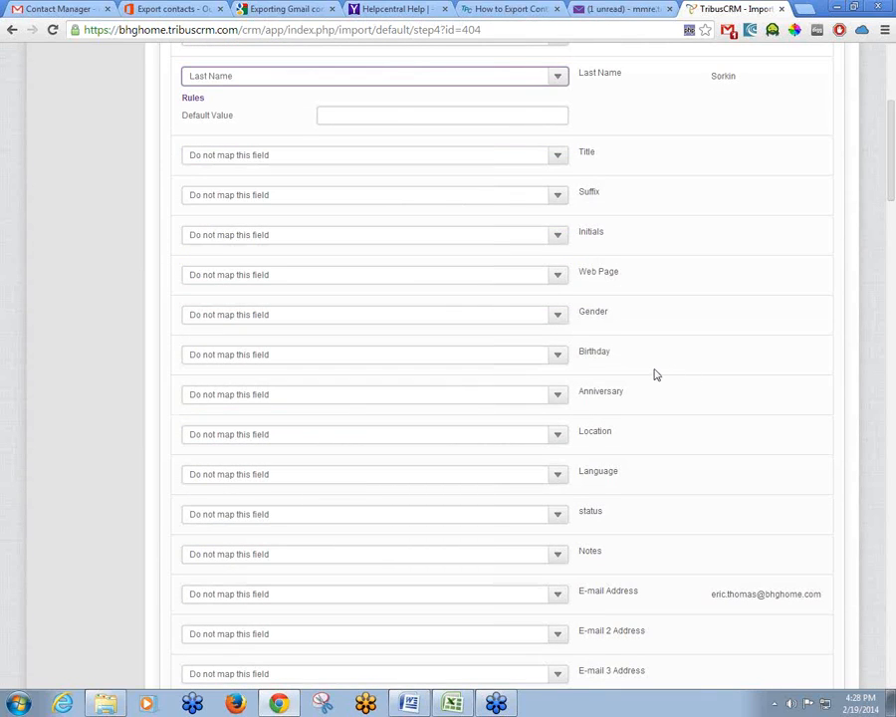
pyautogui.click(560, 356)
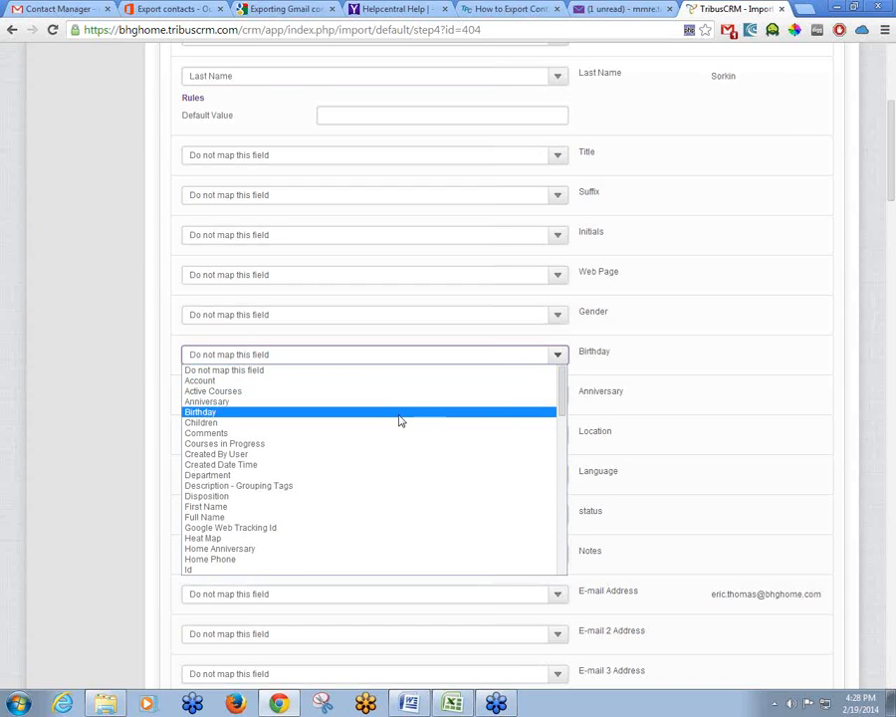
pyautogui.click(400, 421)
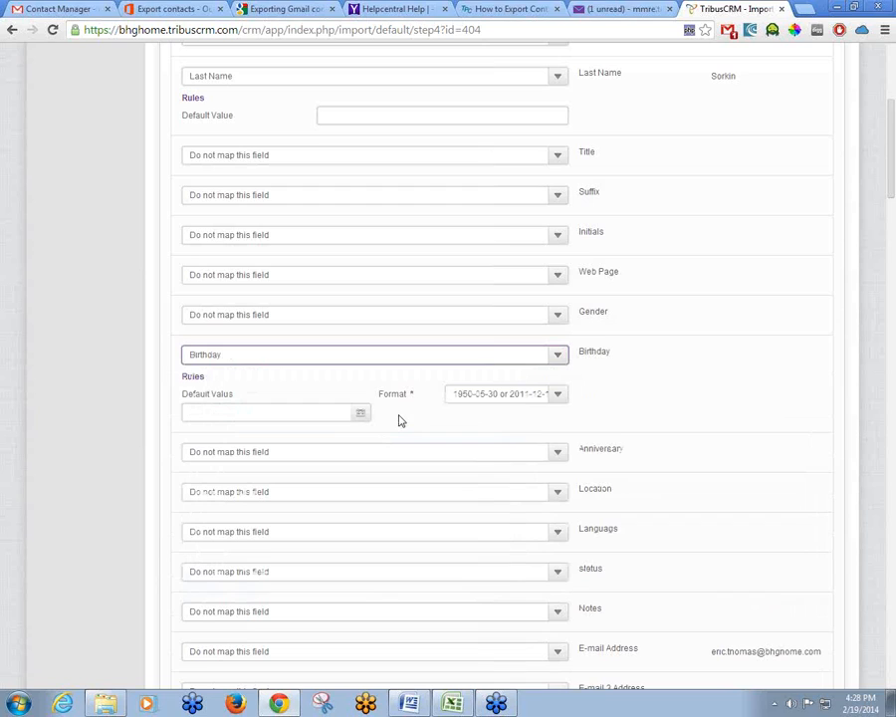
pyautogui.click(559, 398)
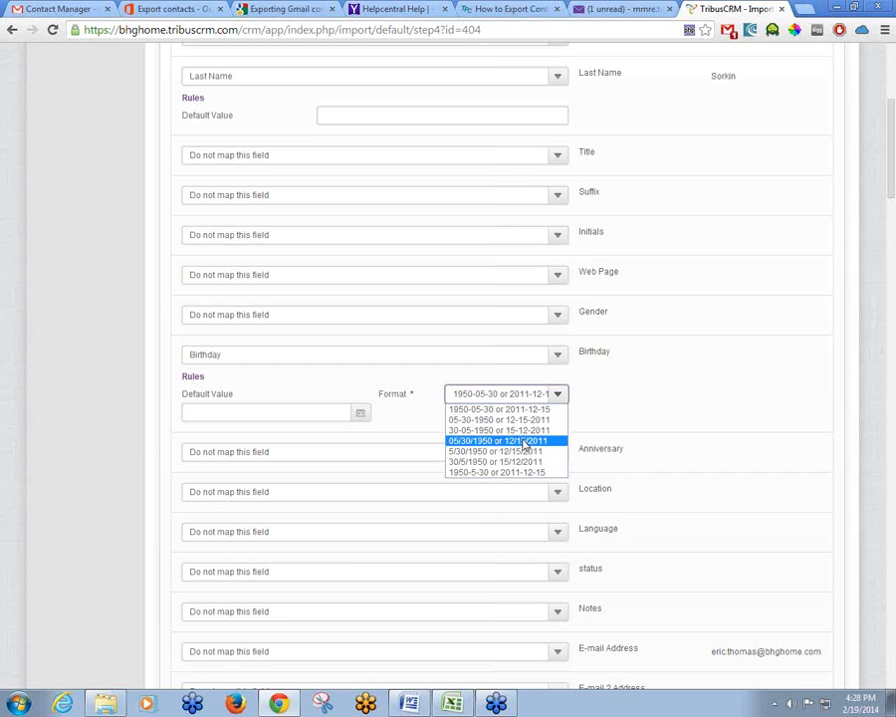
pyautogui.click(525, 441)
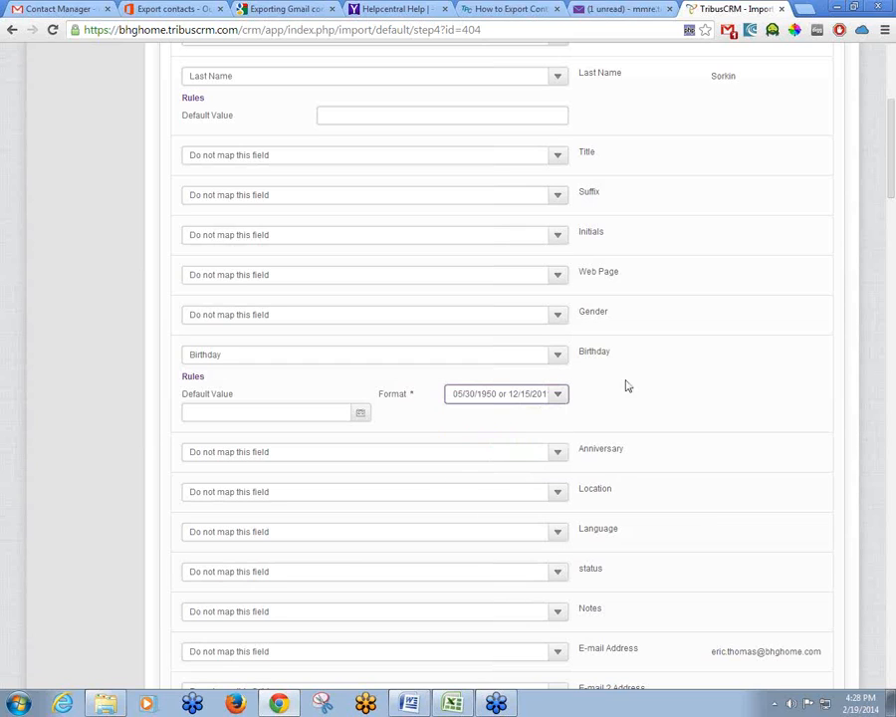
pyautogui.click(562, 357)
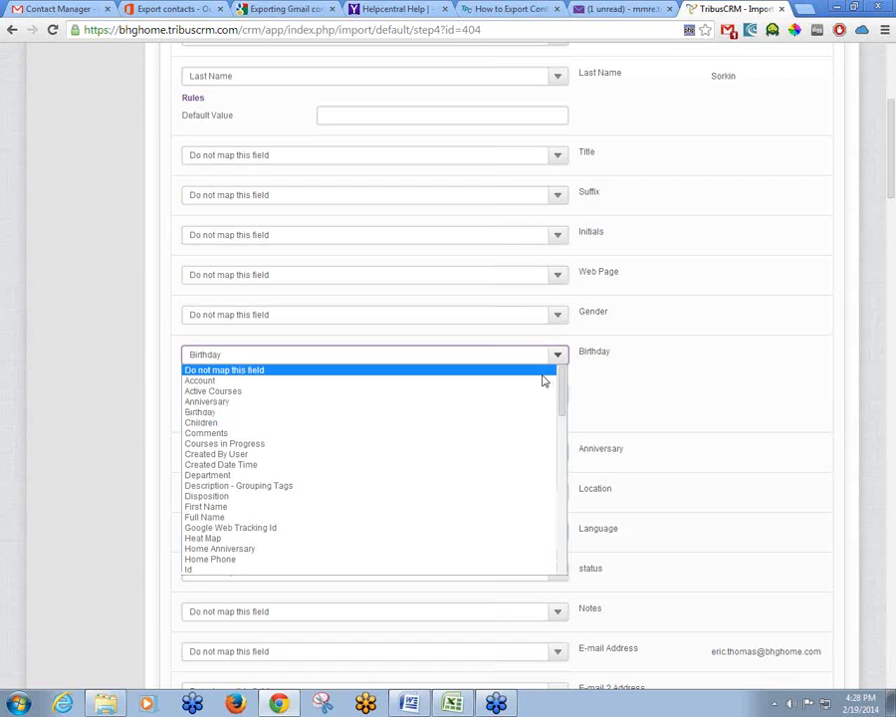
pyautogui.click(544, 379)
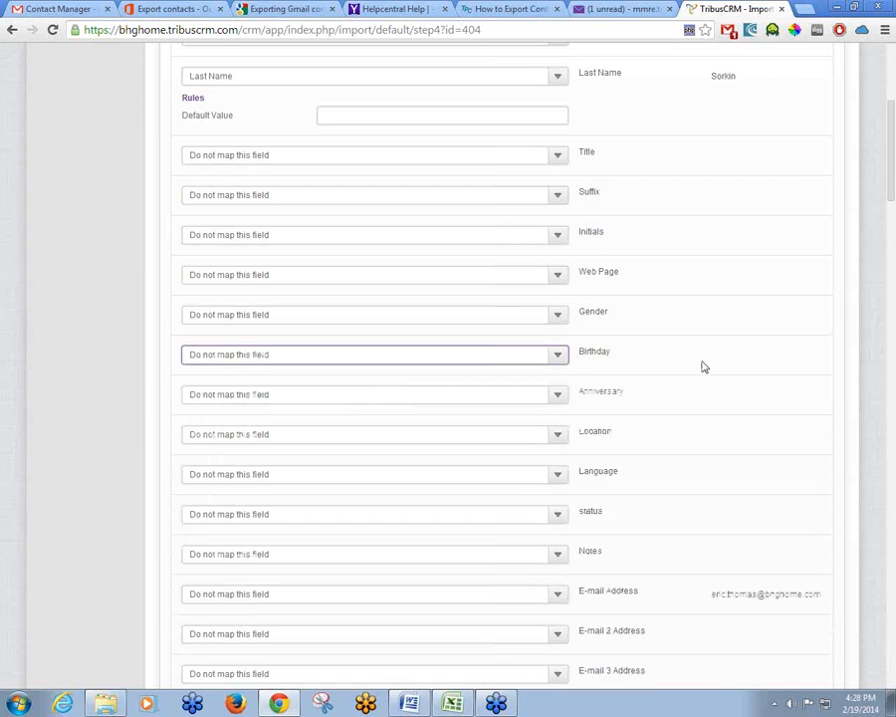
pyautogui.scroll(-2, 722, 361)
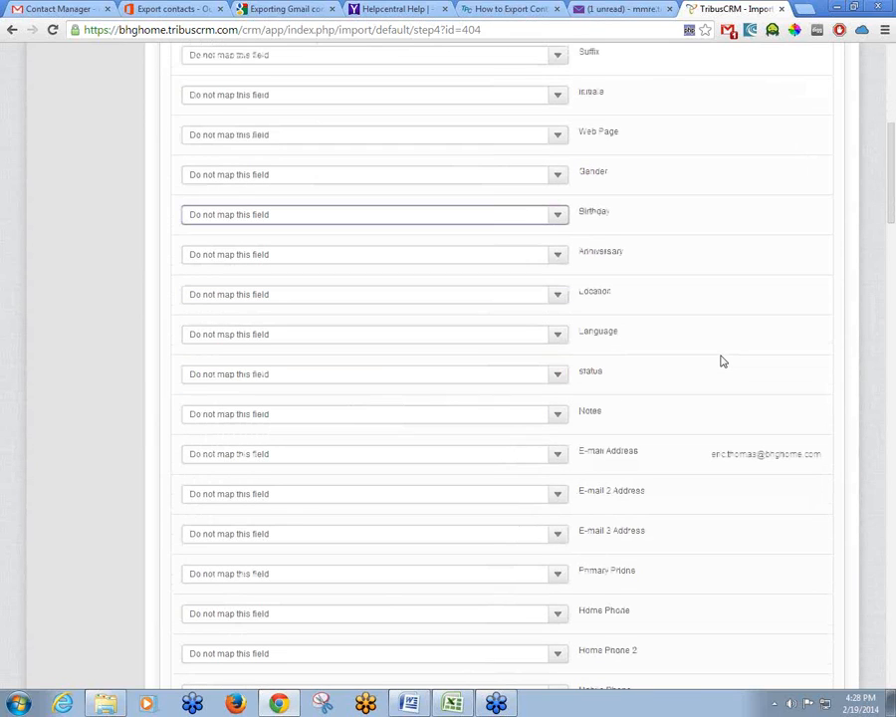
pyautogui.scroll(-1, 722, 362)
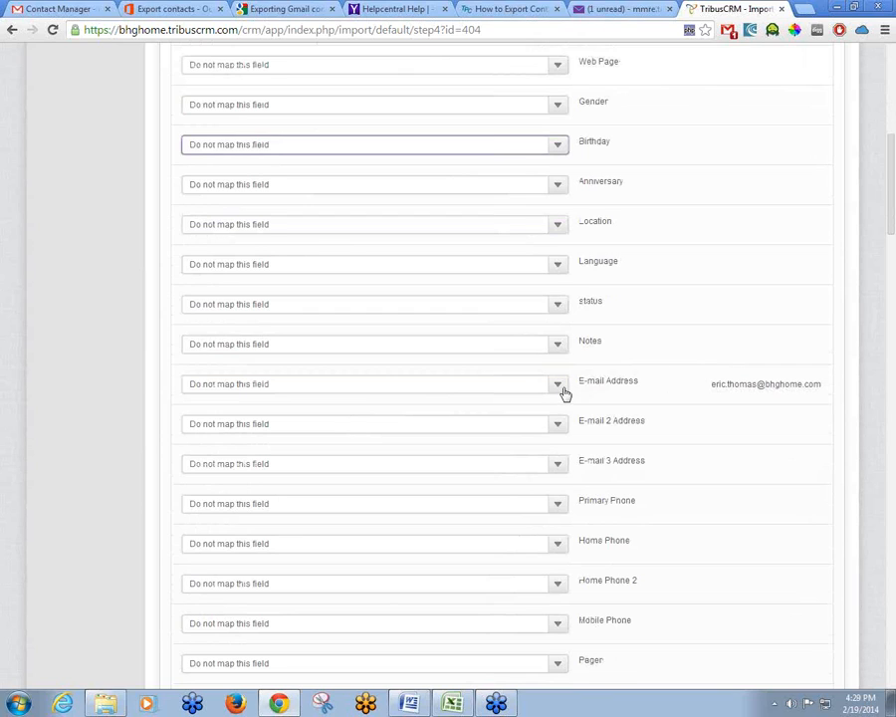
pyautogui.click(560, 386)
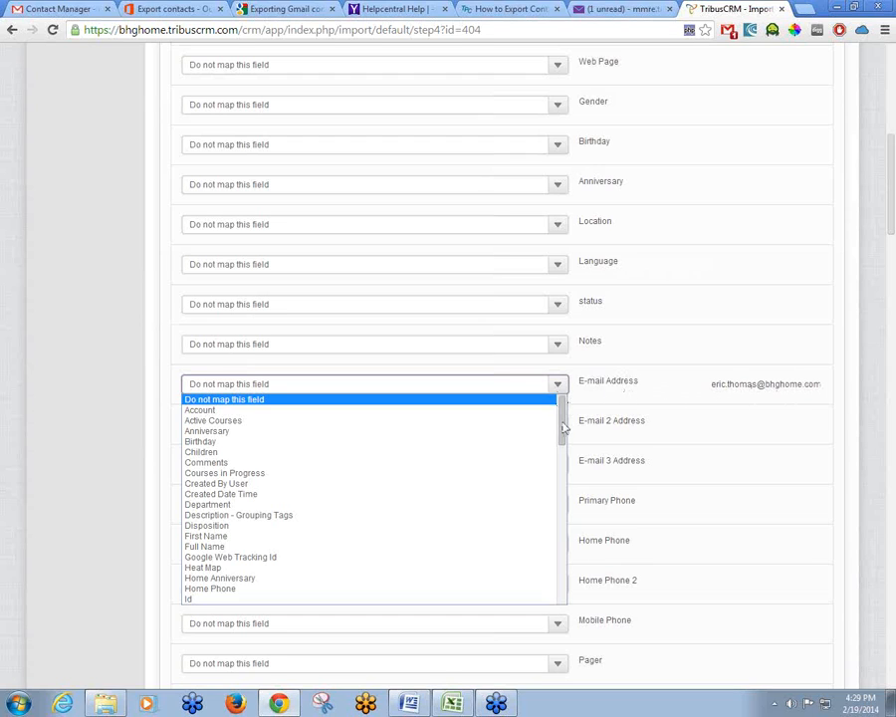
pyautogui.scroll(-2, 571, 439)
pyautogui.moveTo(570, 439); pyautogui.dragTo(580, 517)
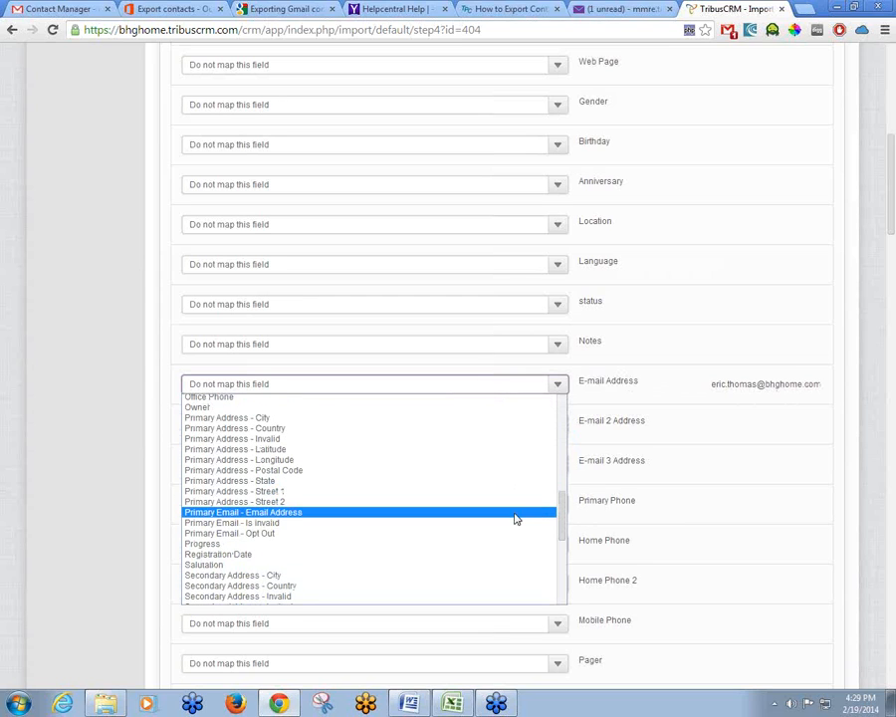
pyautogui.click(514, 518)
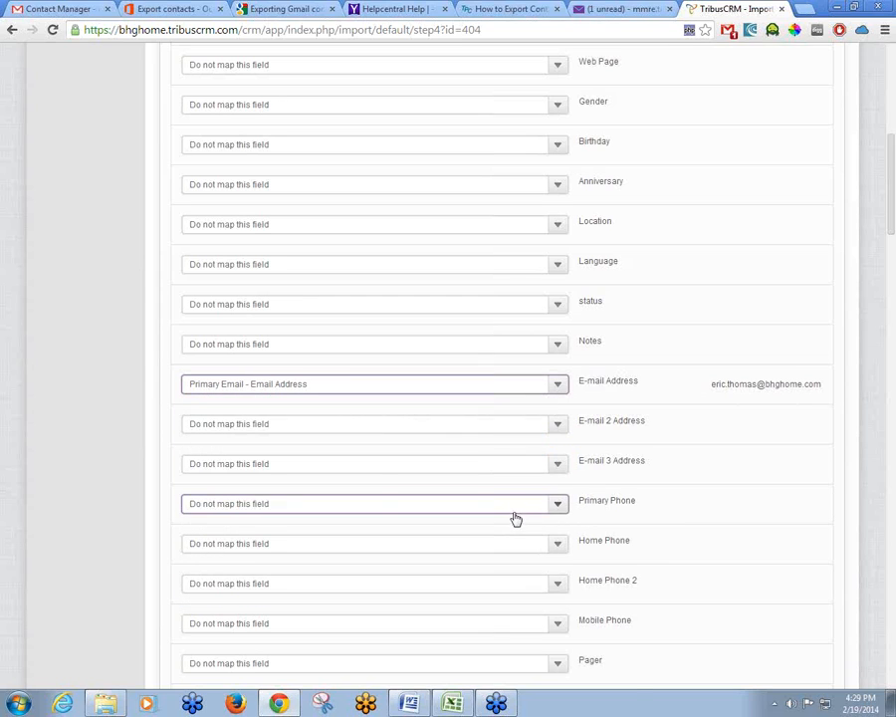
pyautogui.scroll(-2, 791, 426)
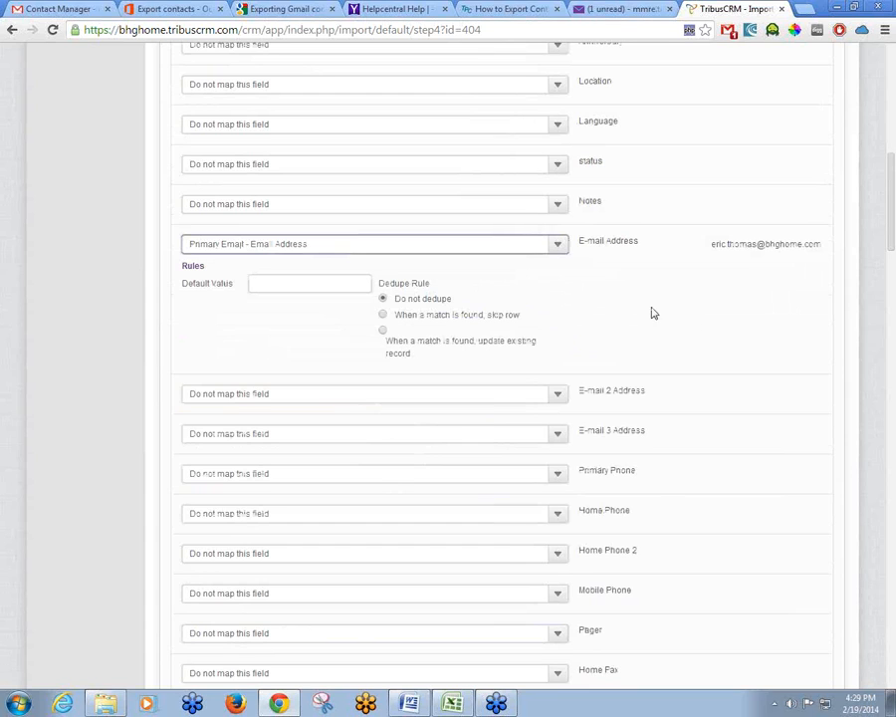
pyautogui.click(560, 399)
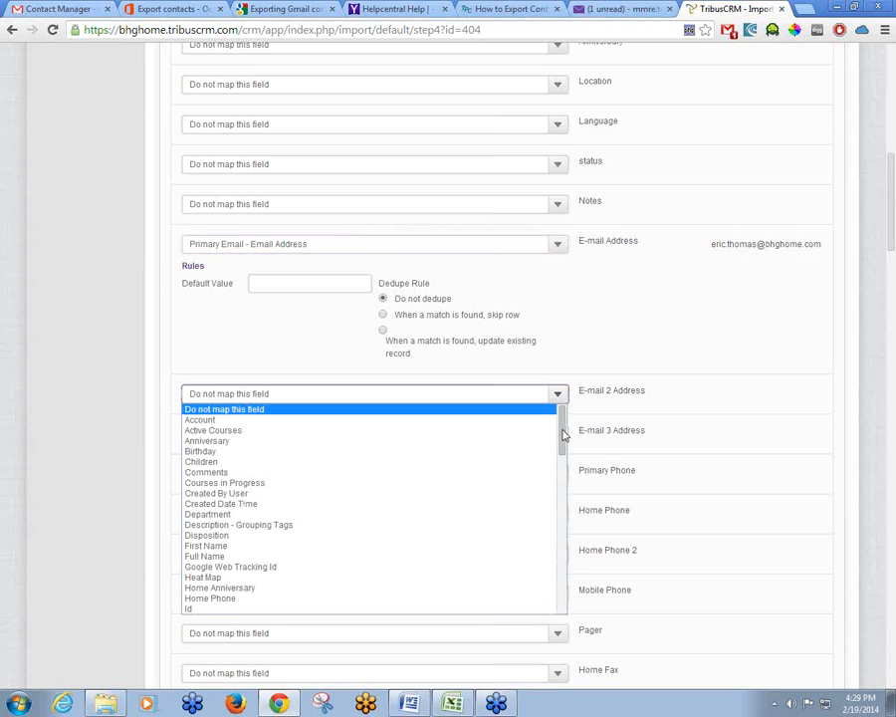
pyautogui.scroll(-1, 563, 438)
pyautogui.moveTo(562, 438); pyautogui.dragTo(590, 559)
pyautogui.moveTo(561, 434); pyautogui.dragTo(584, 566)
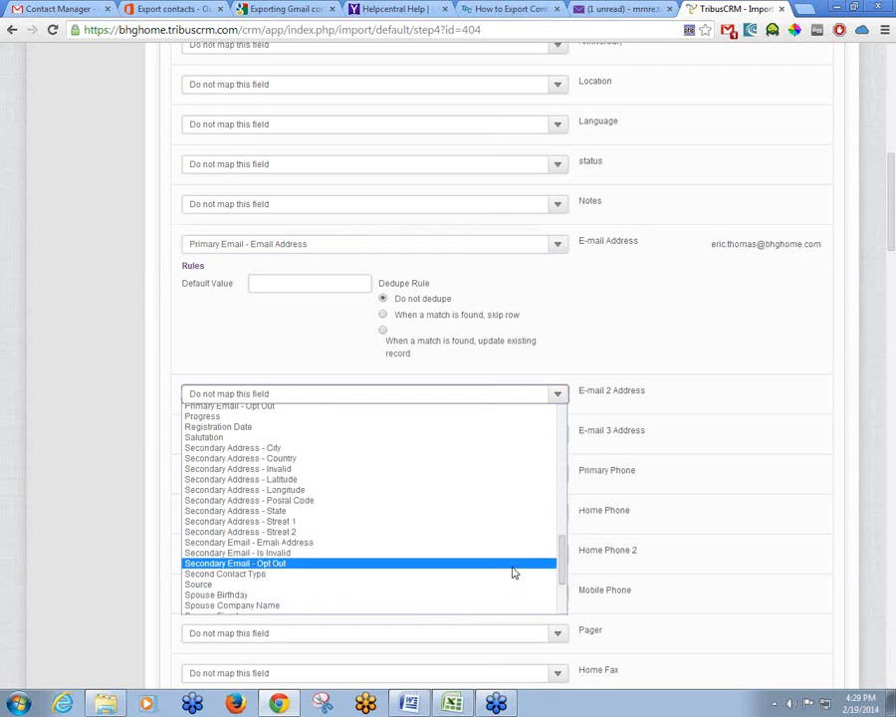
pyautogui.click(500, 545)
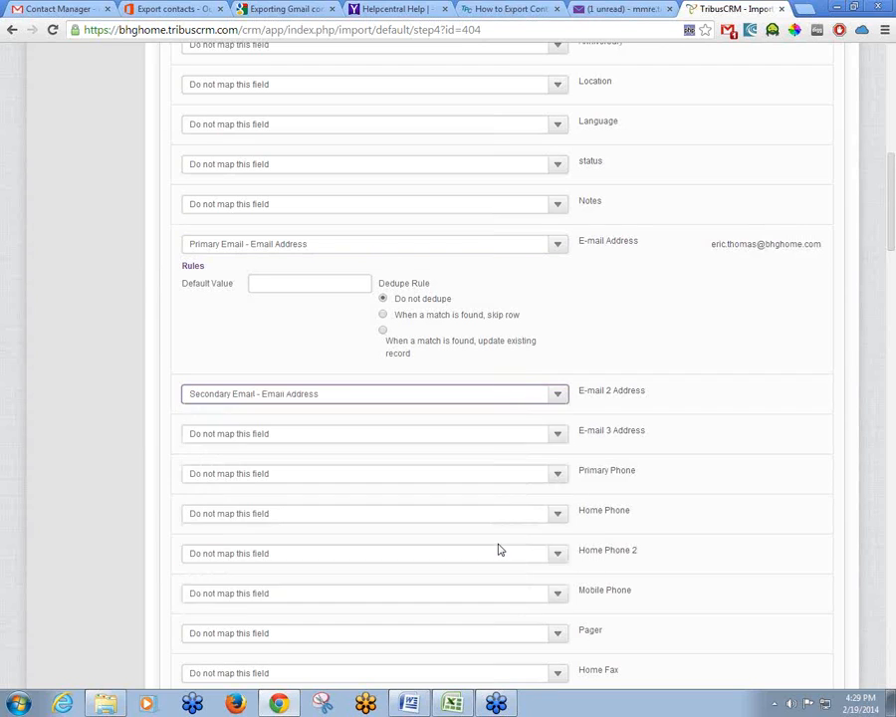
pyautogui.click(559, 394)
pyautogui.moveTo(563, 559); pyautogui.dragTo(564, 408)
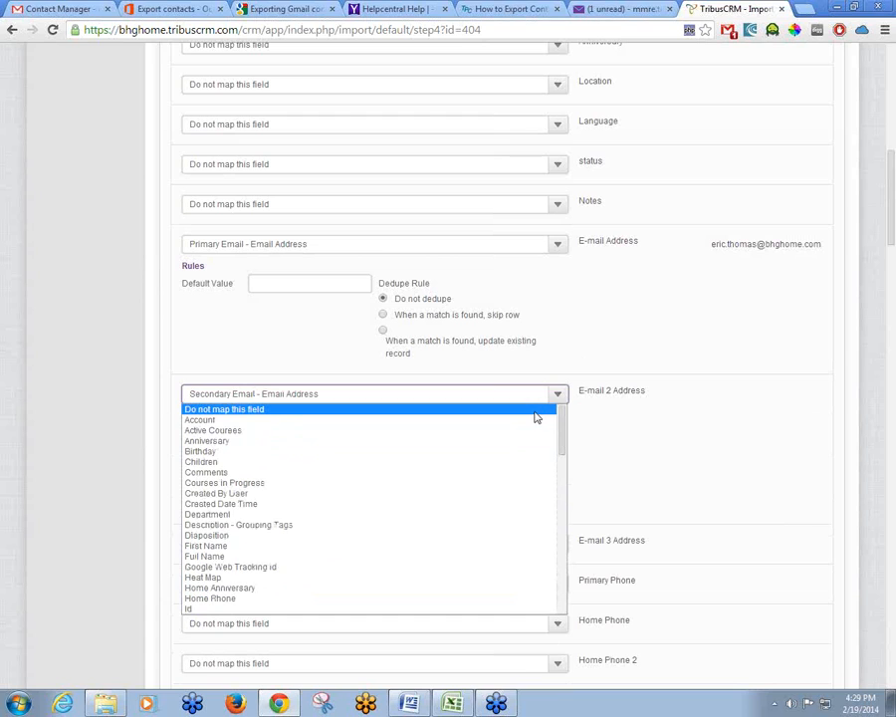
pyautogui.click(536, 416)
pyautogui.scroll(-3, 727, 424)
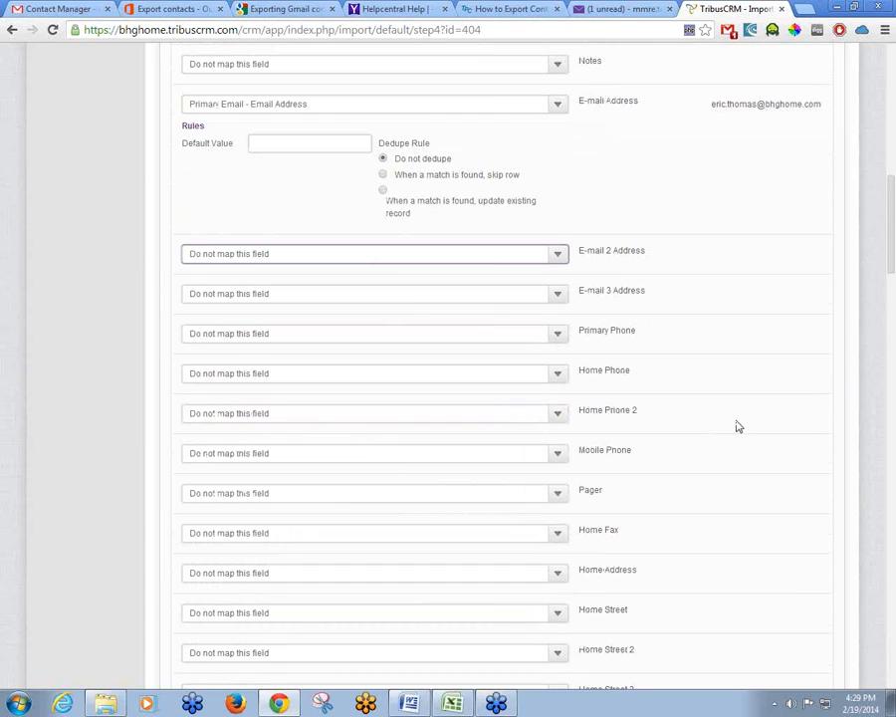
pyautogui.scroll(-3, 739, 426)
pyautogui.scroll(-3, 741, 425)
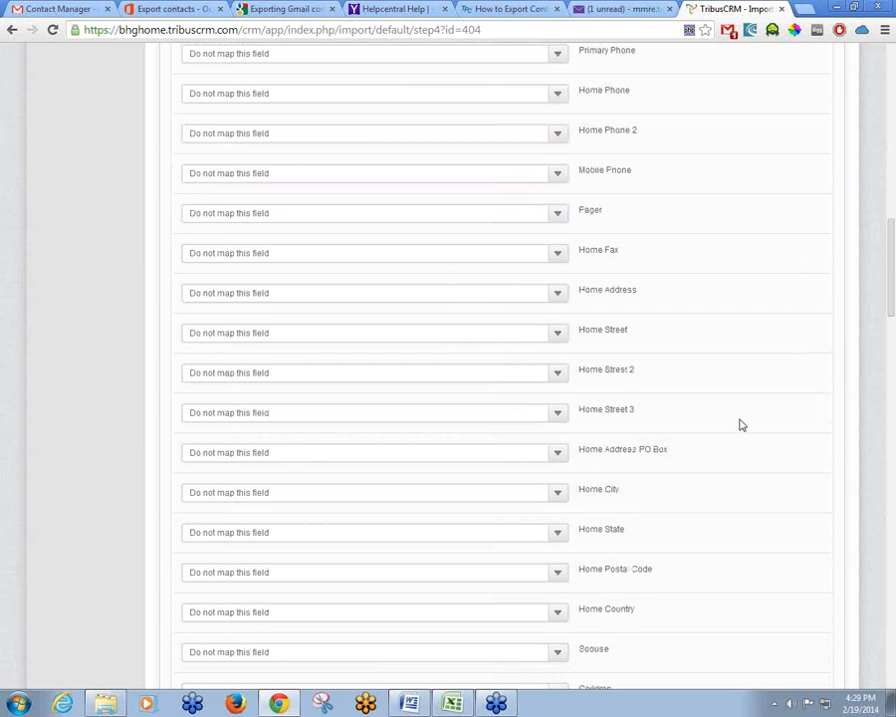
pyautogui.scroll(-9, 740, 425)
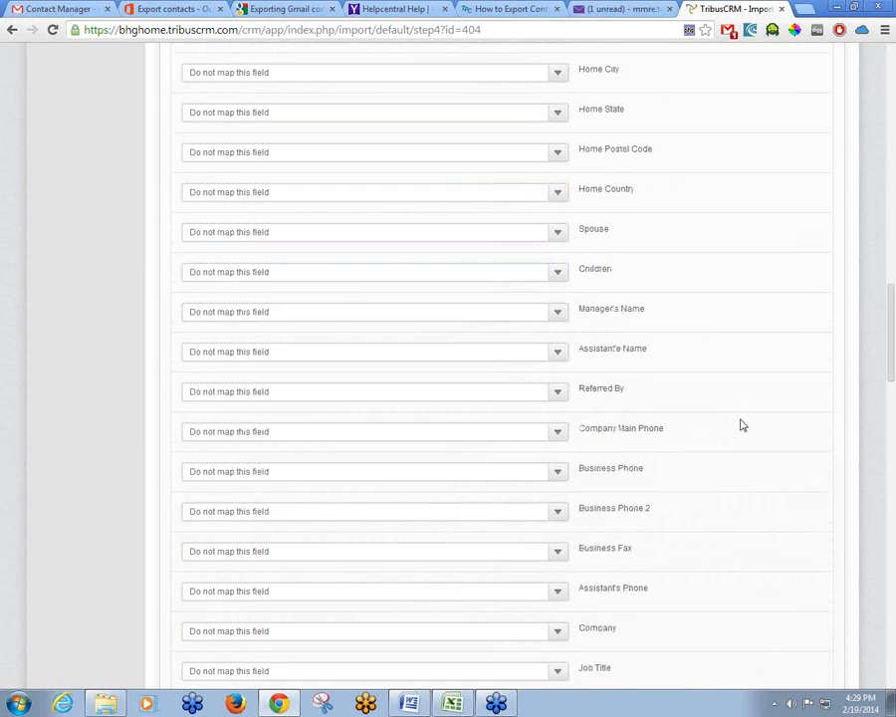
pyautogui.scroll(-12, 741, 425)
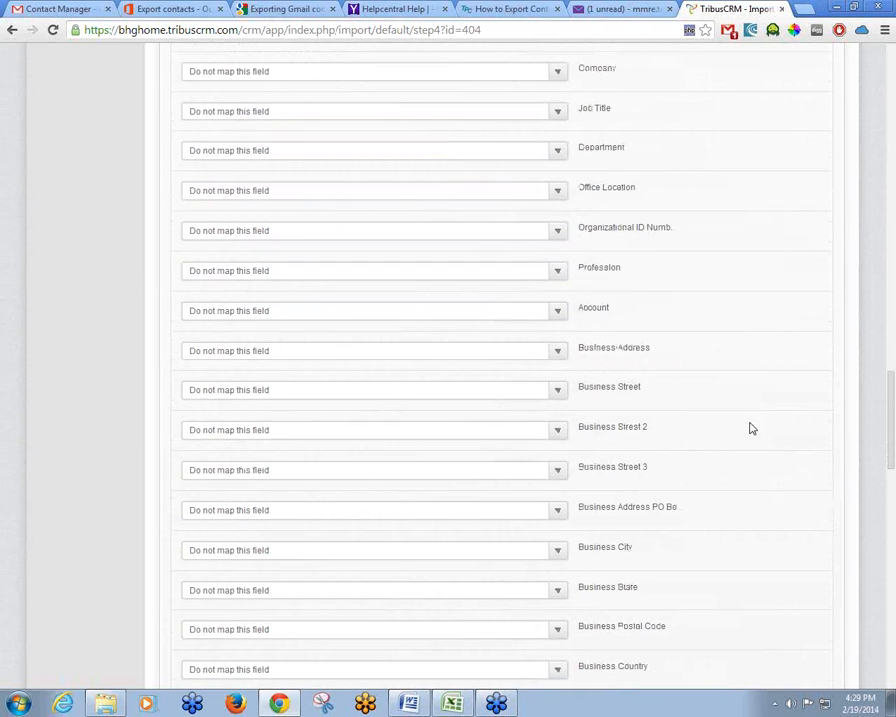
pyautogui.scroll(-9, 752, 428)
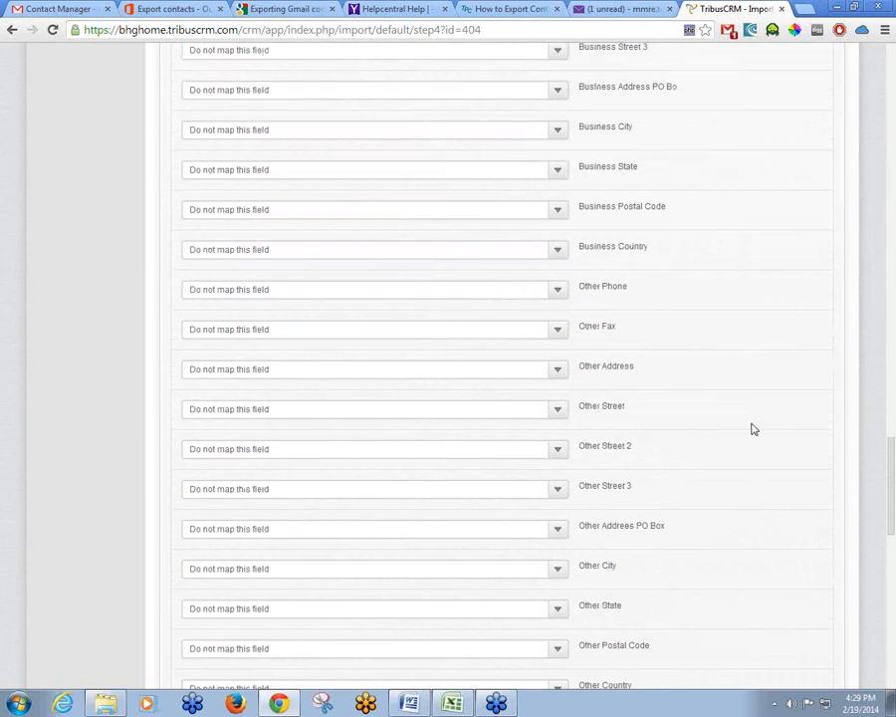
pyautogui.scroll(-9, 752, 428)
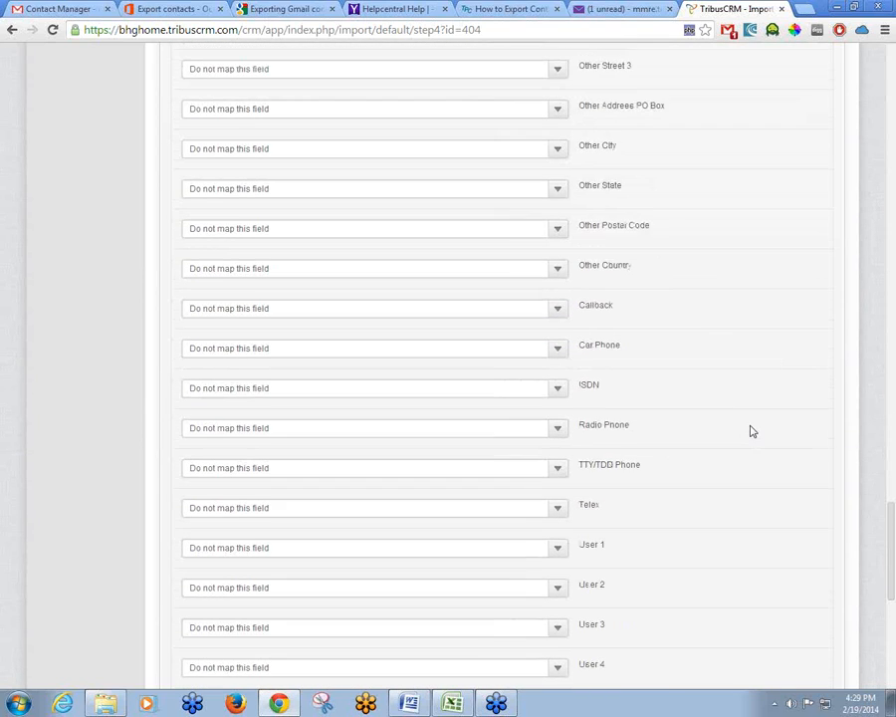
pyautogui.scroll(-9, 751, 431)
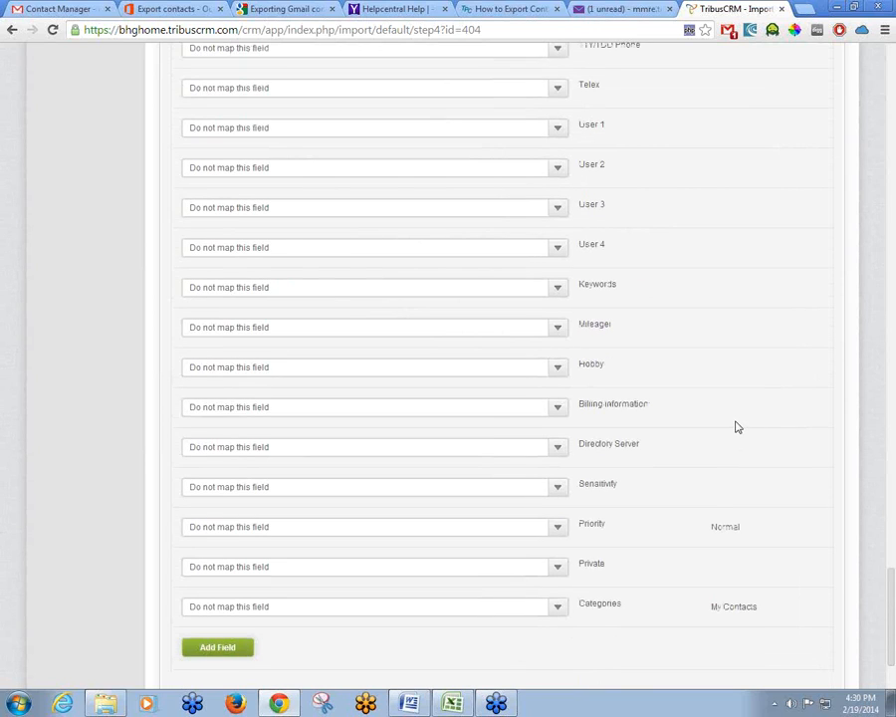
pyautogui.scroll(3, 712, 372)
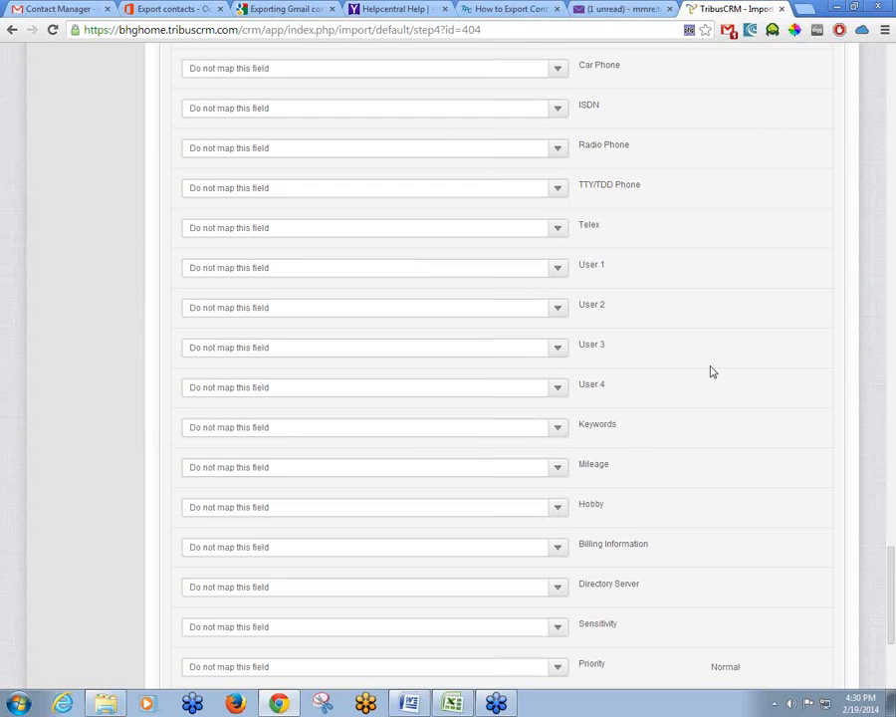
pyautogui.scroll(2, 712, 371)
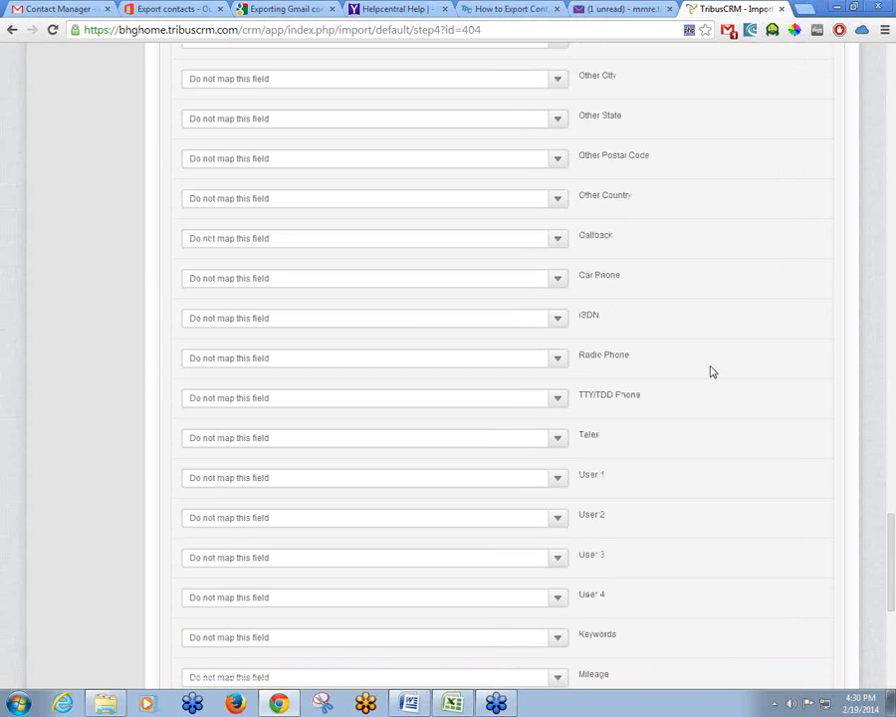
pyautogui.scroll(-2, 712, 371)
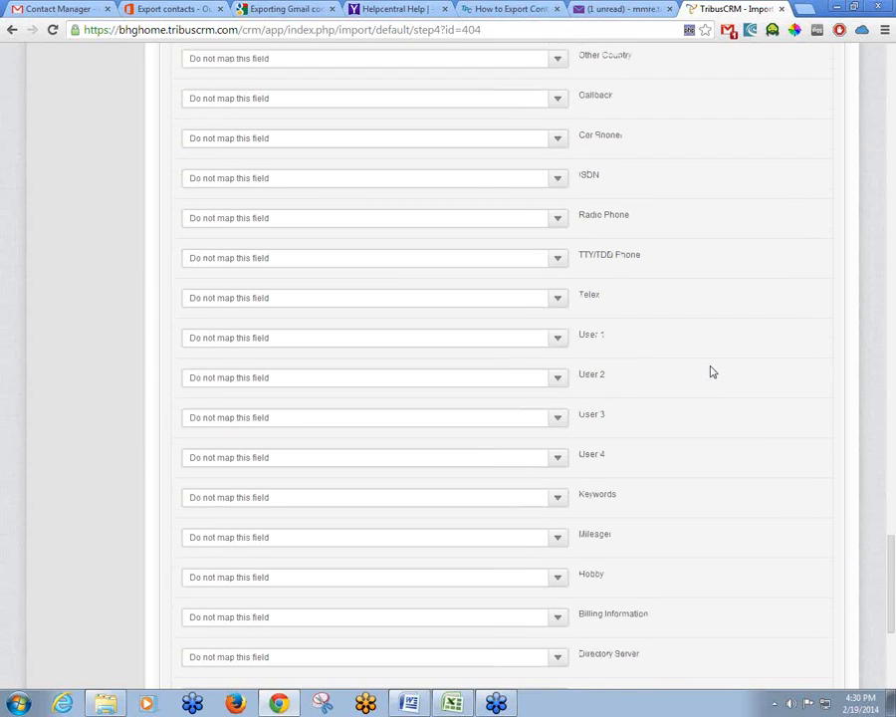
pyautogui.scroll(-1, 712, 371)
pyautogui.scroll(-1, 711, 371)
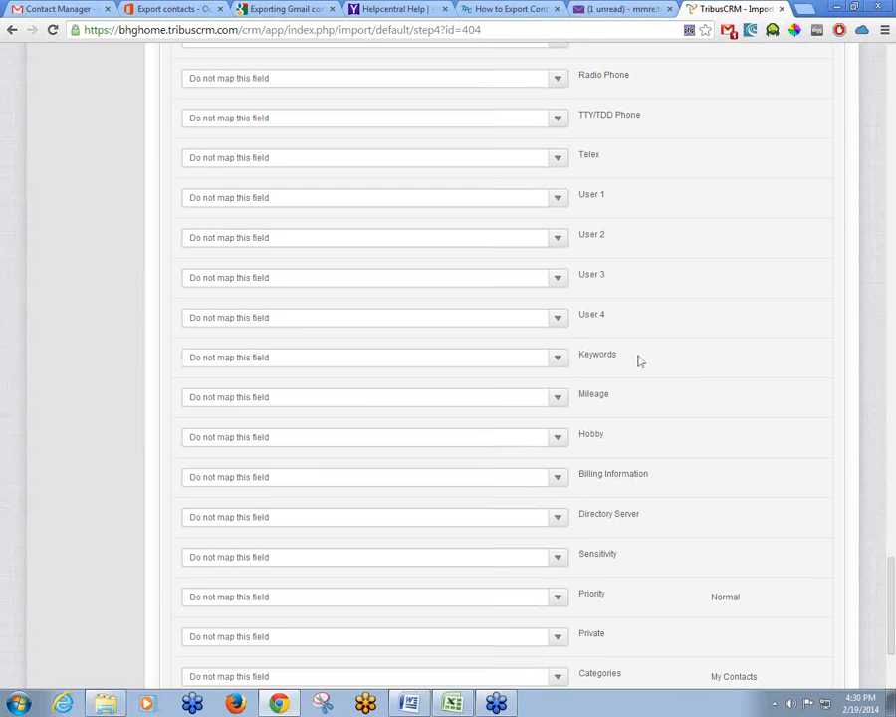
pyautogui.scroll(2, 702, 355)
pyautogui.scroll(10, 711, 359)
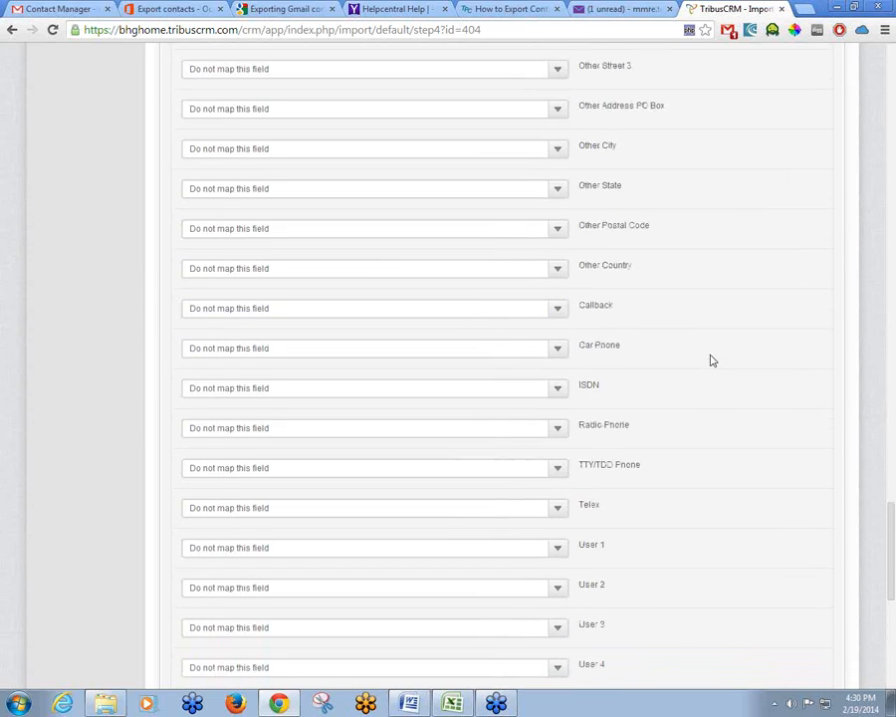
pyautogui.scroll(4, 710, 359)
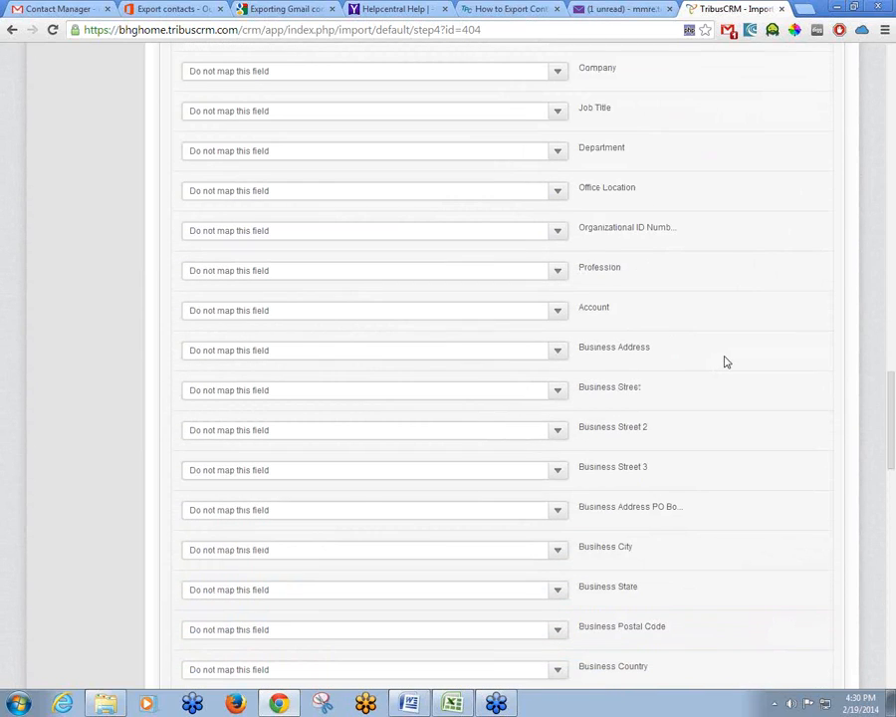
pyautogui.scroll(3, 726, 362)
pyautogui.scroll(2, 726, 362)
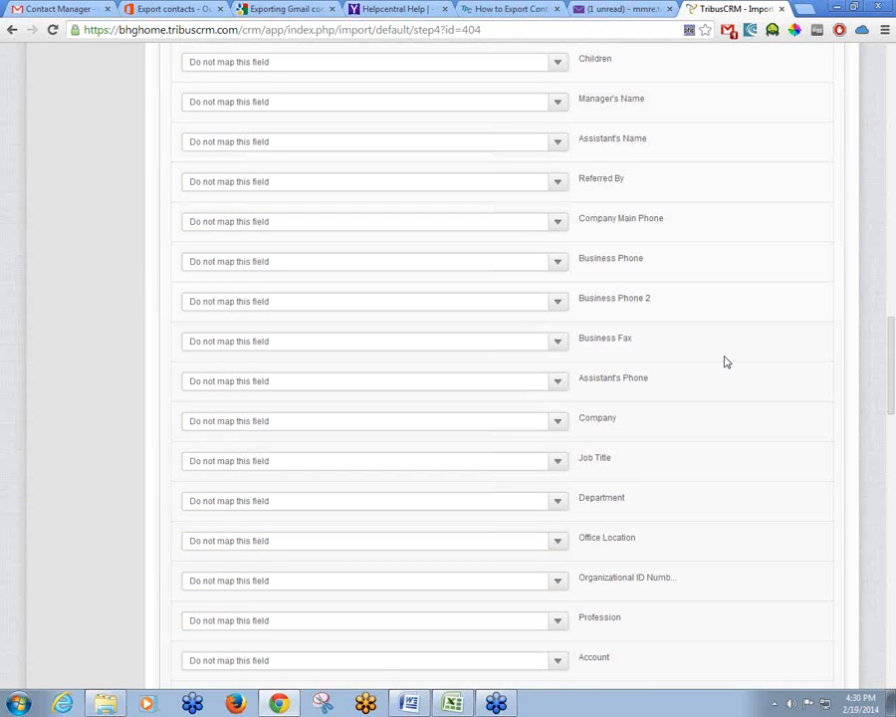
pyautogui.scroll(-8, 726, 363)
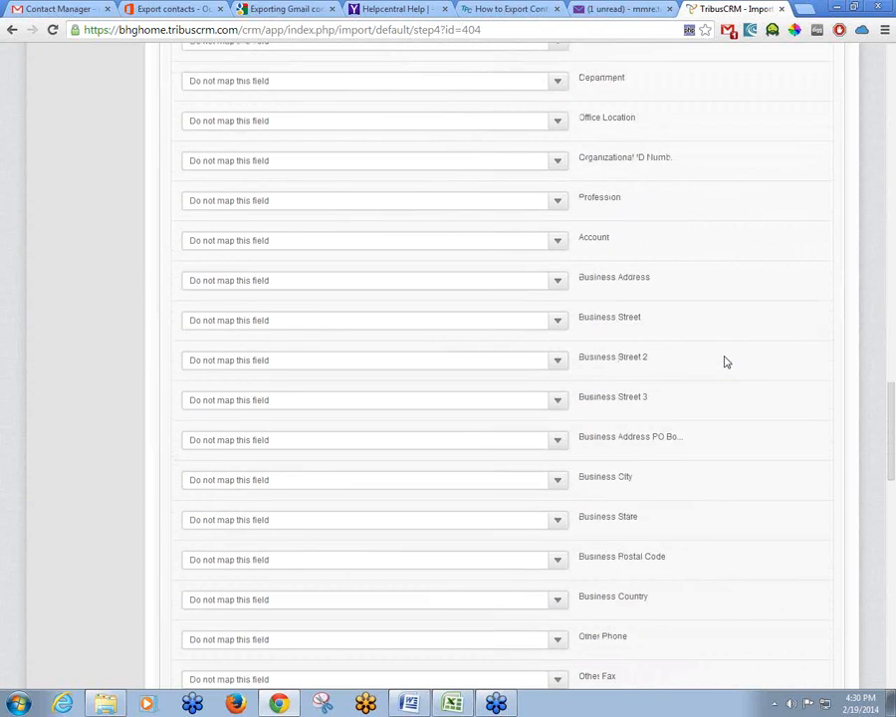
pyautogui.scroll(-4, 726, 363)
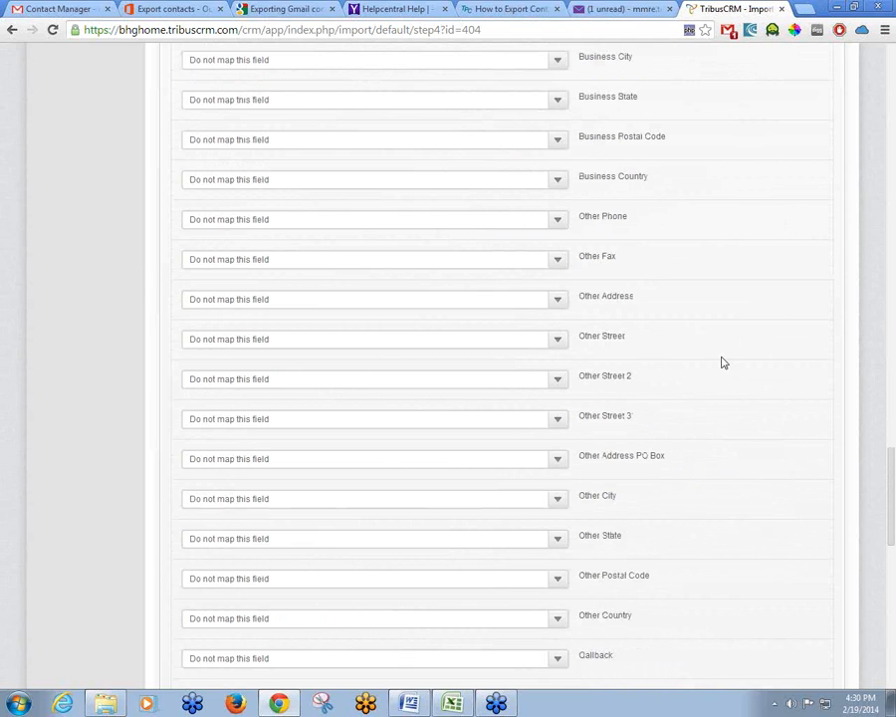
pyautogui.scroll(-2, 724, 363)
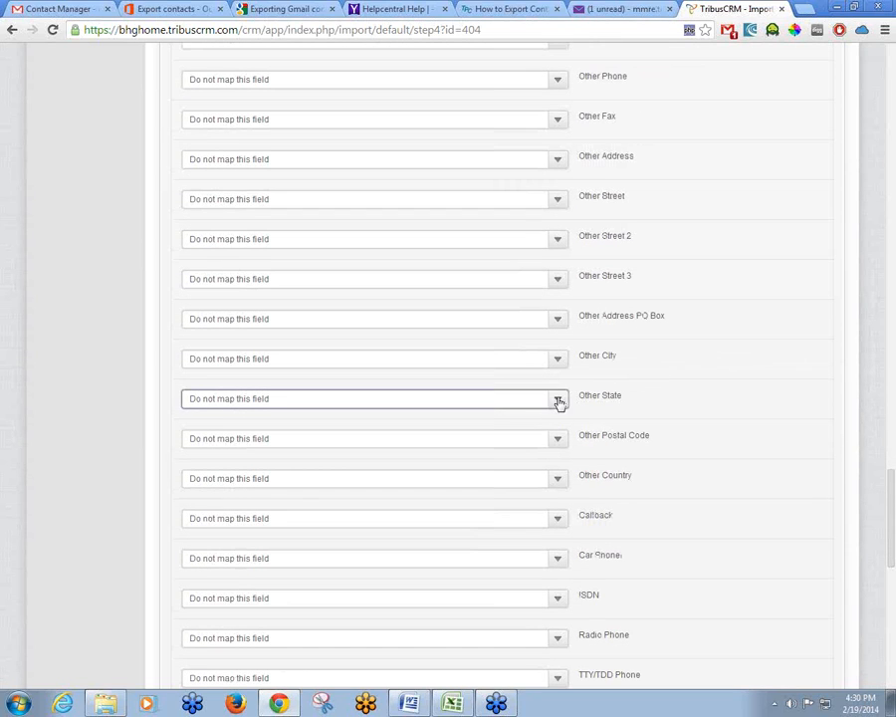
pyautogui.scroll(-1, 566, 423)
pyautogui.scroll(-4, 566, 420)
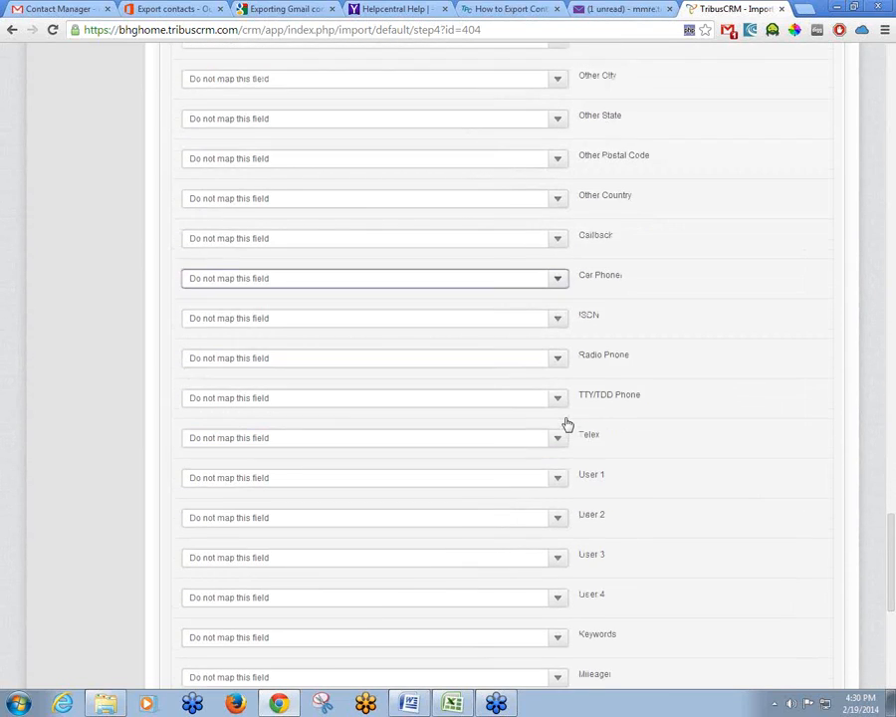
pyautogui.click(562, 429)
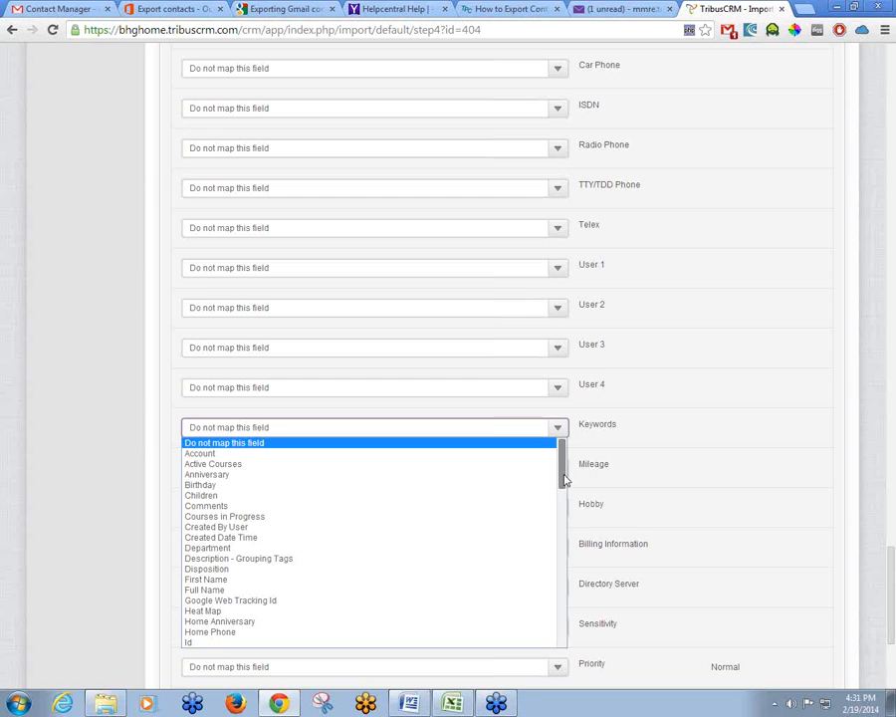
pyautogui.moveTo(563, 479); pyautogui.dragTo(585, 633)
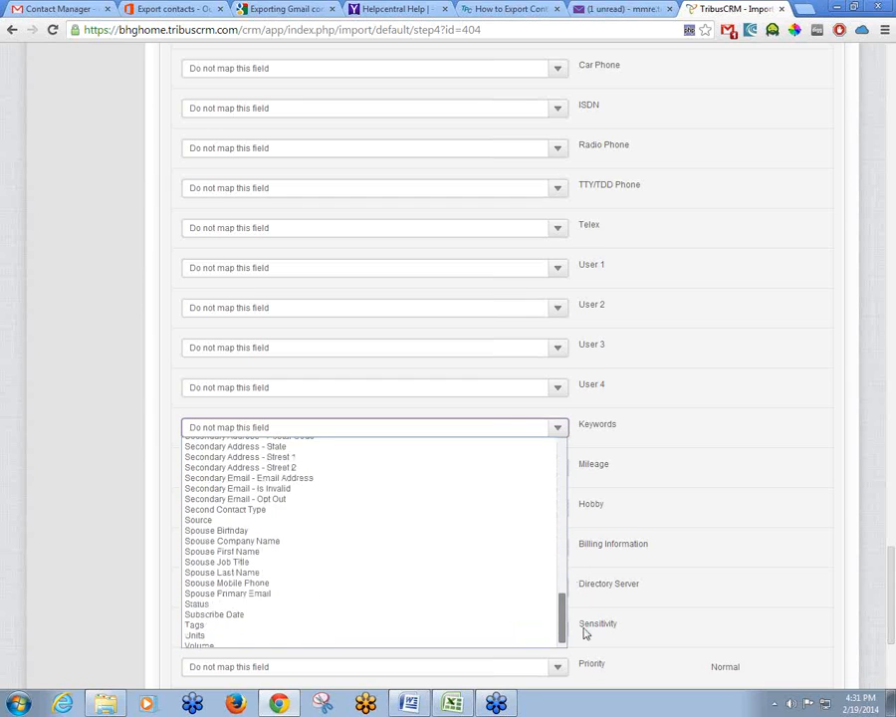
pyautogui.click(582, 633)
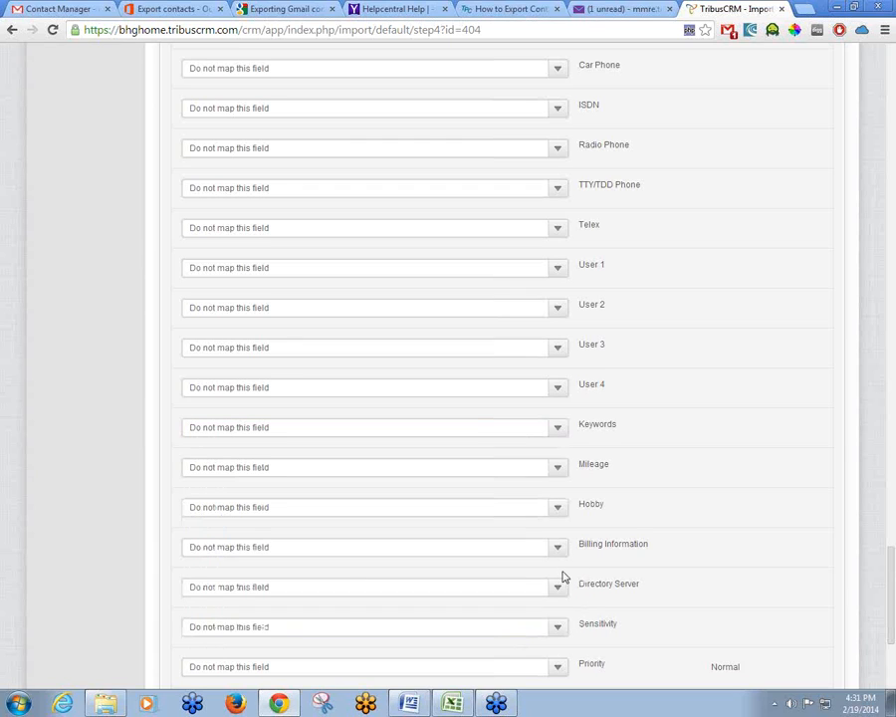
pyautogui.click(563, 431)
pyautogui.moveTo(564, 460); pyautogui.dragTo(562, 620)
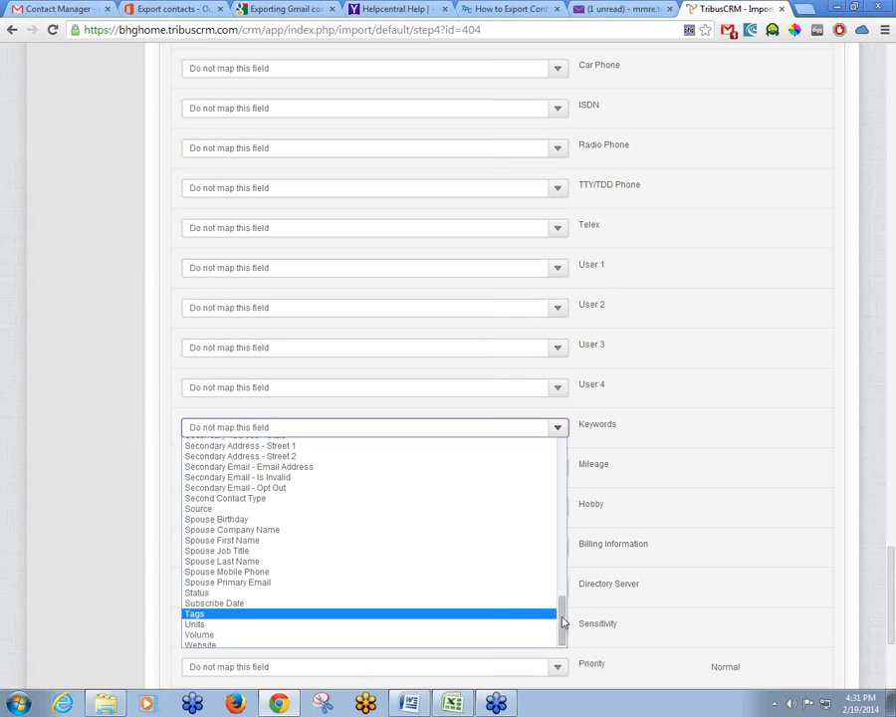
pyautogui.moveTo(563, 622); pyautogui.dragTo(563, 453)
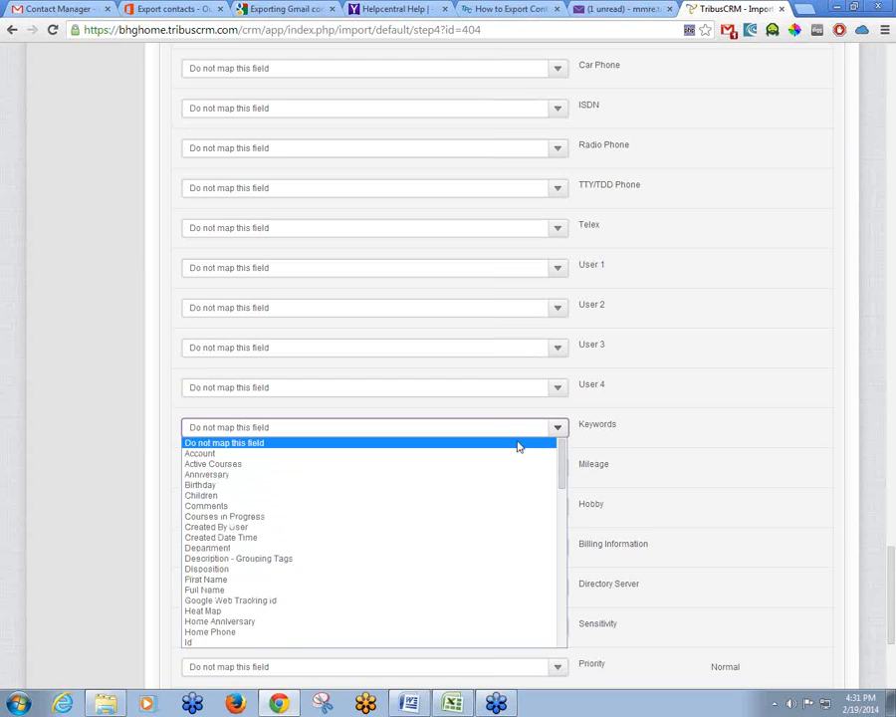
pyautogui.click(518, 446)
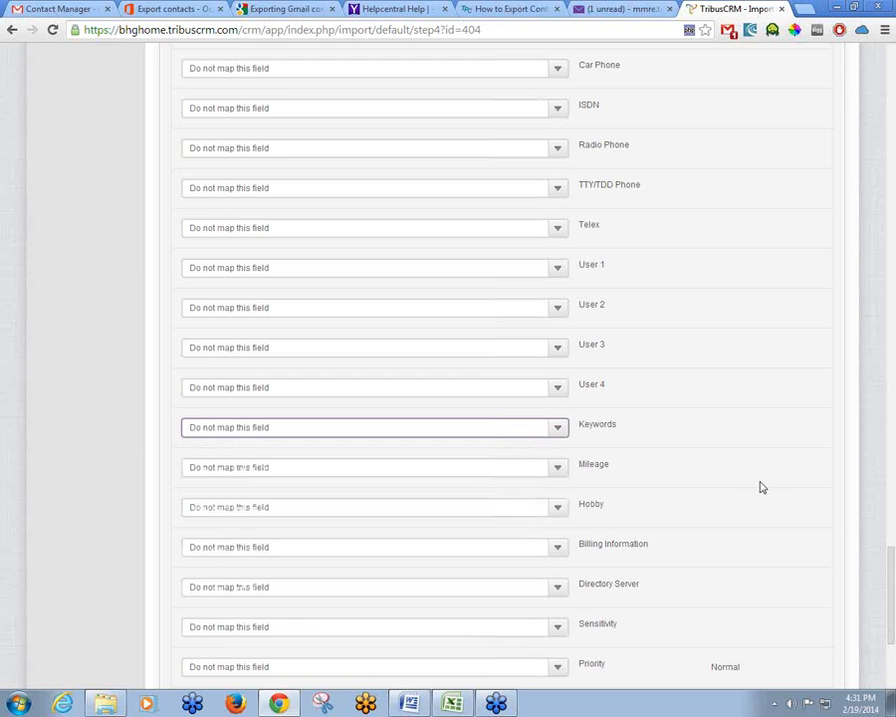
pyautogui.scroll(-1, 762, 487)
pyautogui.scroll(-2, 759, 482)
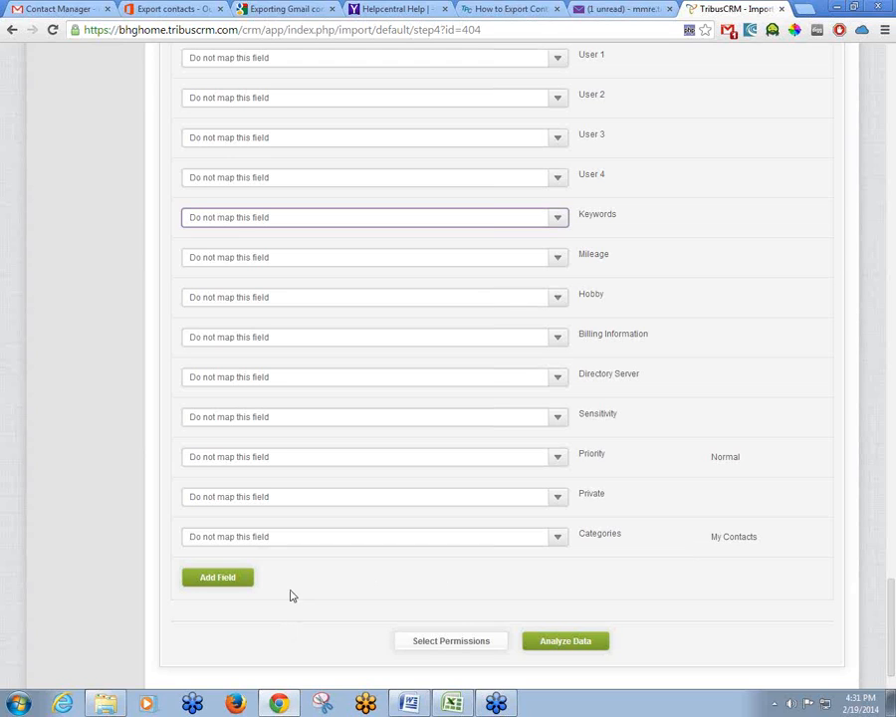
pyautogui.scroll(-1, 278, 598)
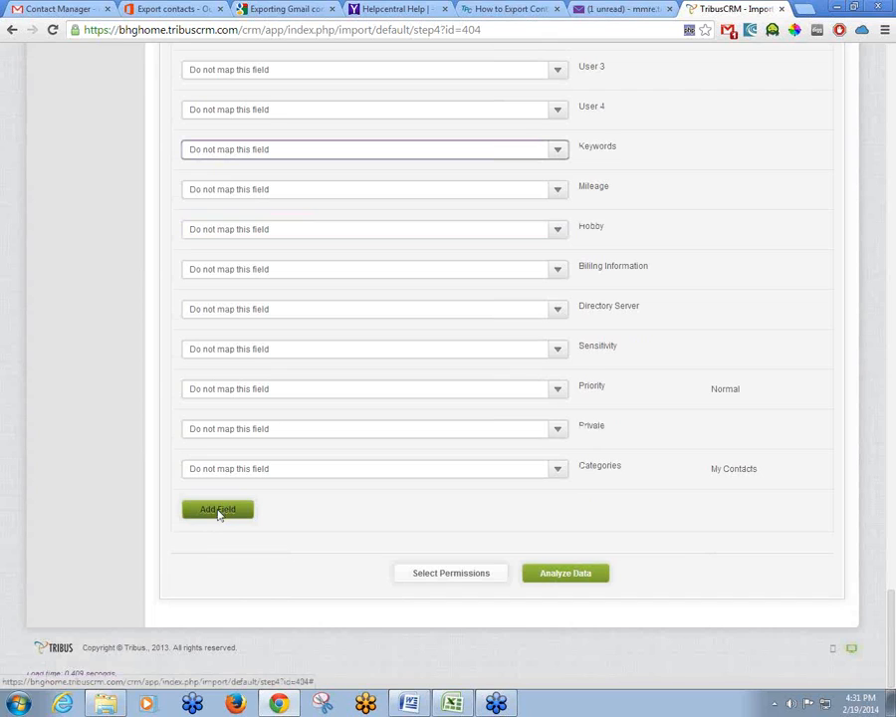
# Add a Status mapping row with default value New, then run Analyze Data
pyautogui.click(216, 511)
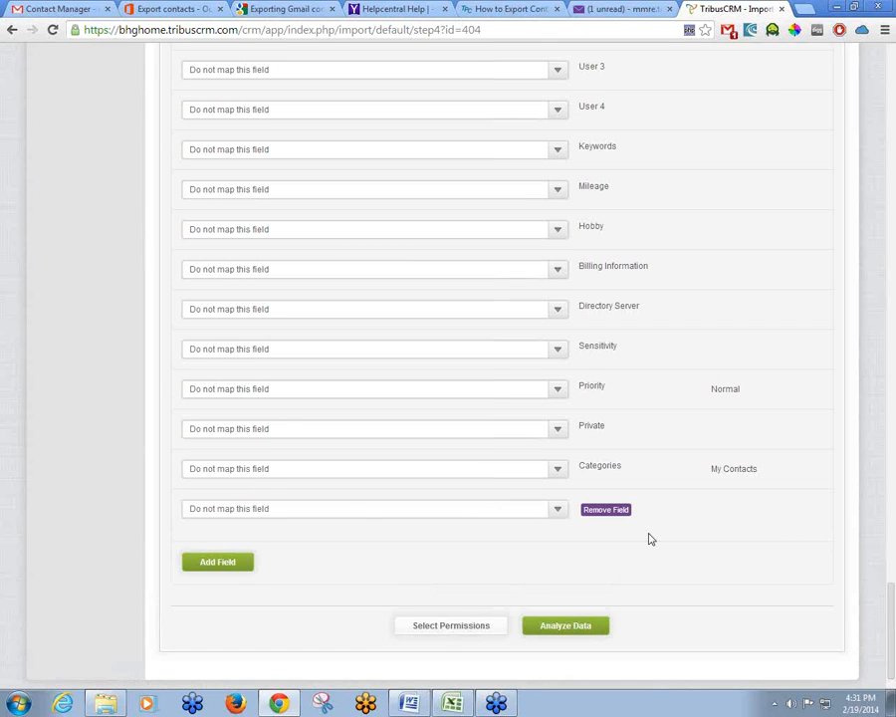
pyautogui.click(558, 510)
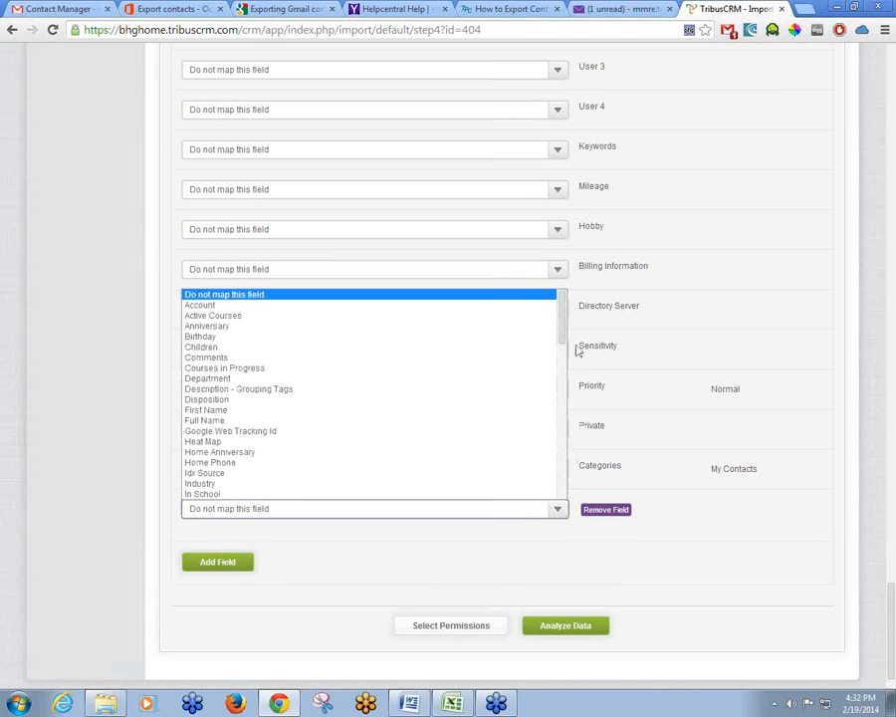
pyautogui.moveTo(564, 328); pyautogui.dragTo(568, 480)
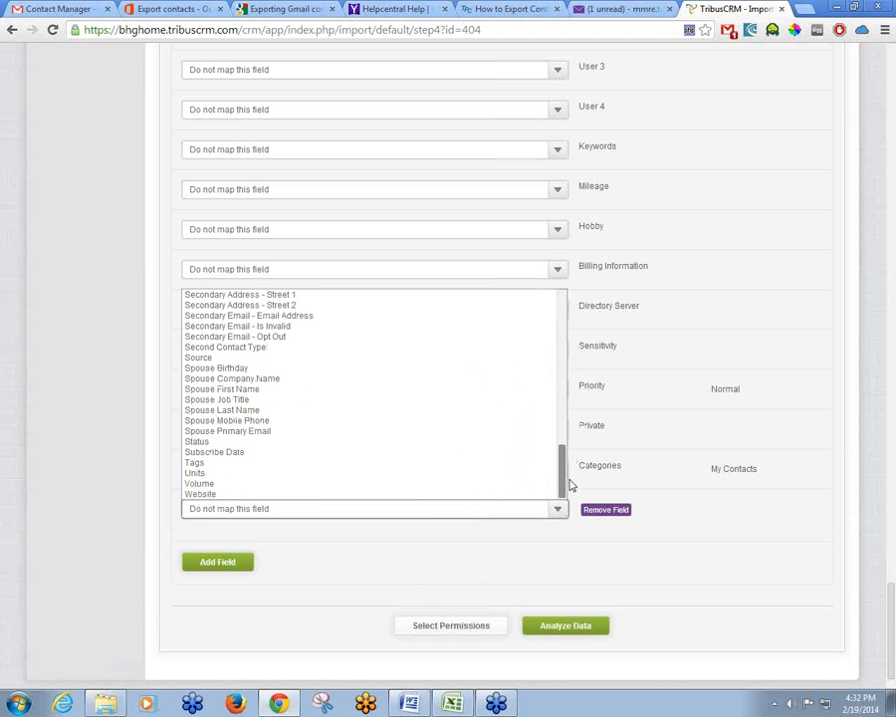
pyautogui.click(523, 448)
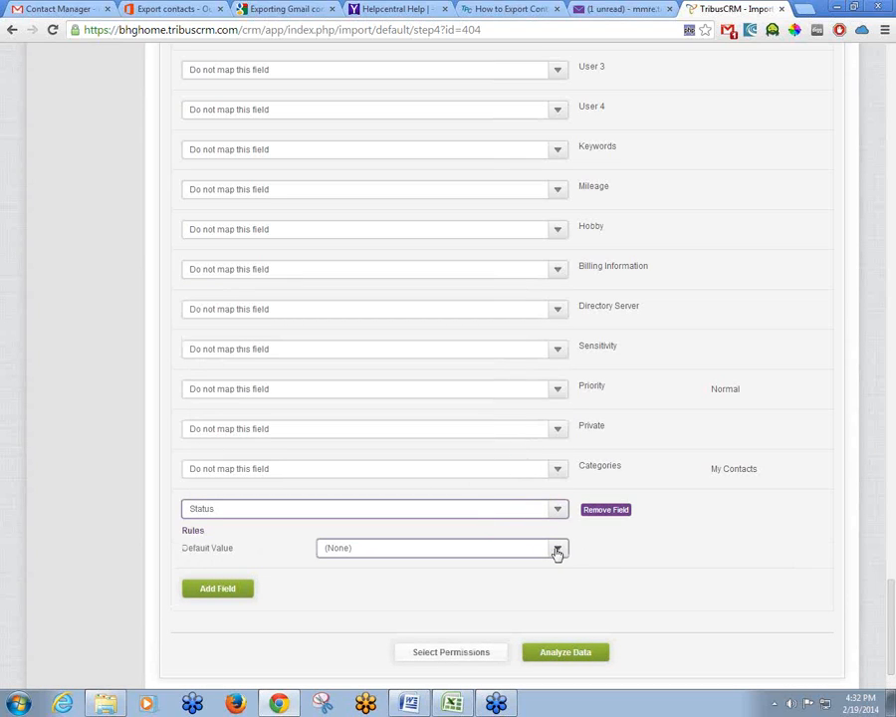
pyautogui.click(557, 551)
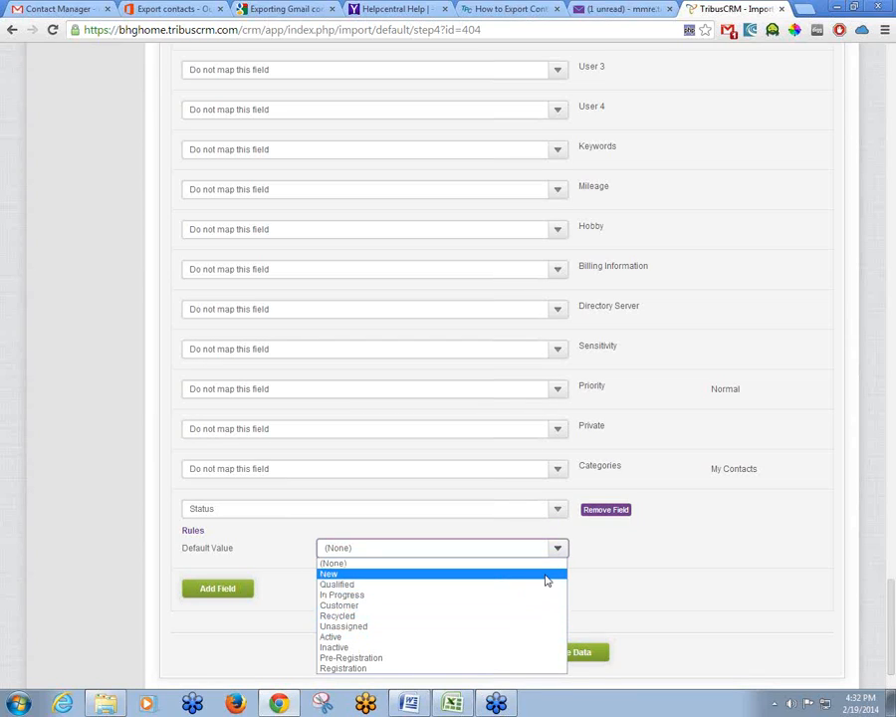
pyautogui.click(545, 581)
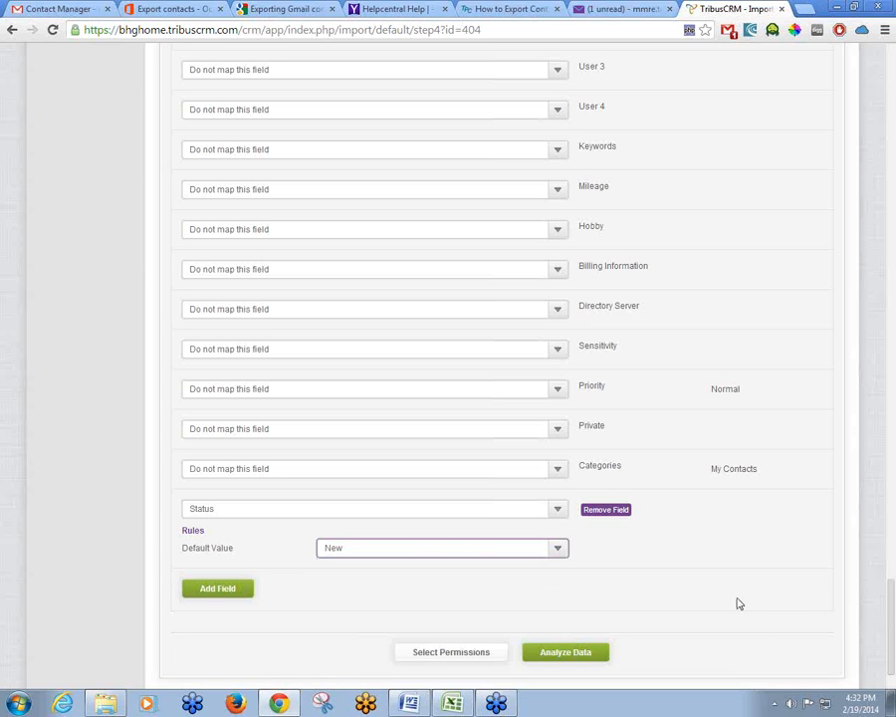
pyautogui.click(565, 653)
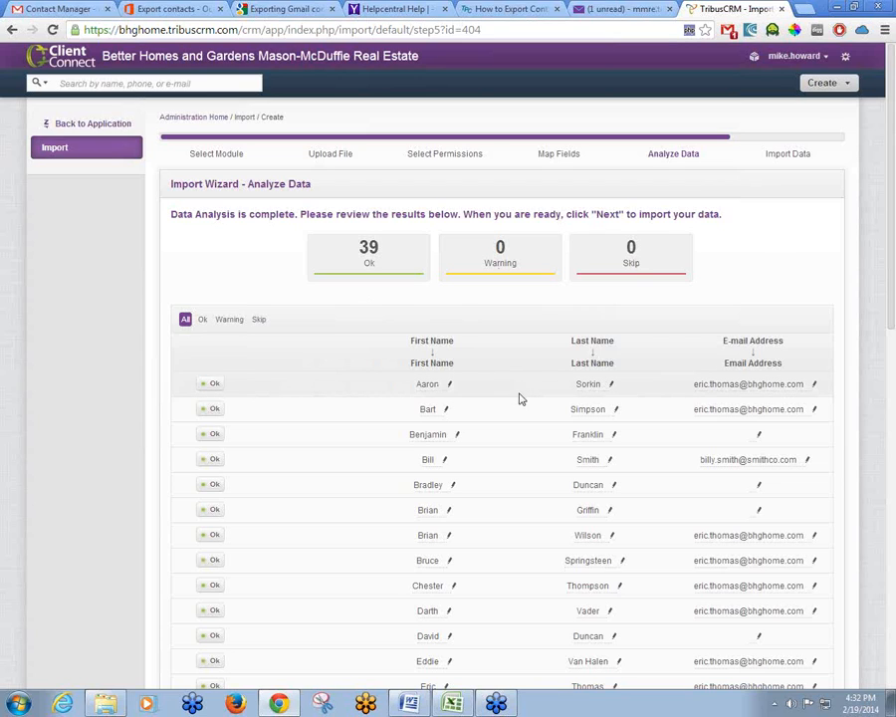
# Change the fourth contact's e-mail ending from .com to .net and review the remaining rows
pyautogui.click(805, 461)
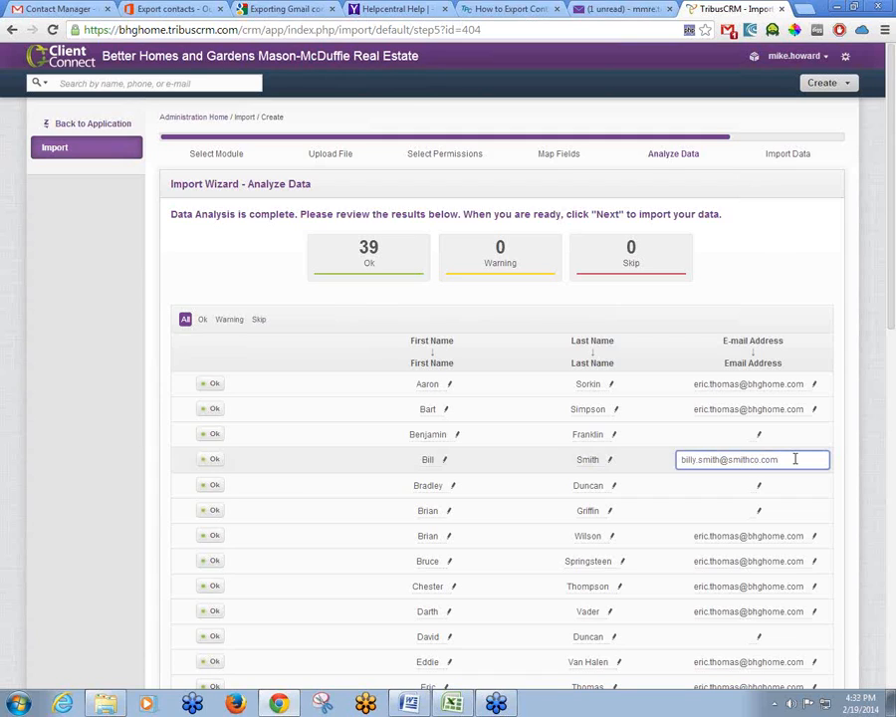
pyautogui.press('BackSpace')
pyautogui.press('BackSpace')
pyautogui.press('BackSpace')
pyautogui.write('net')
pyautogui.press('Return')
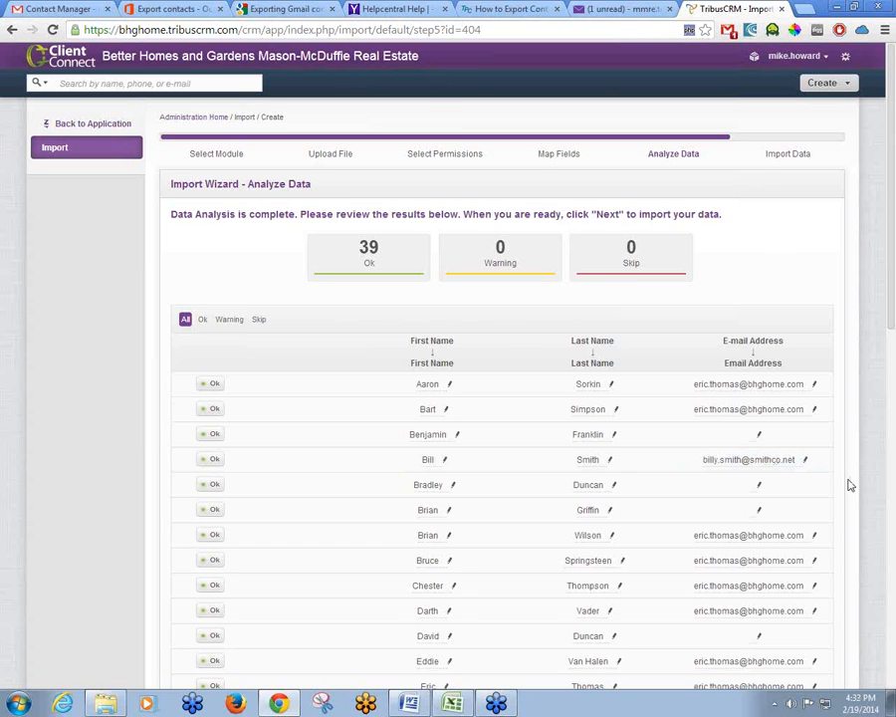
pyautogui.scroll(-3, 850, 485)
pyautogui.scroll(-9, 850, 485)
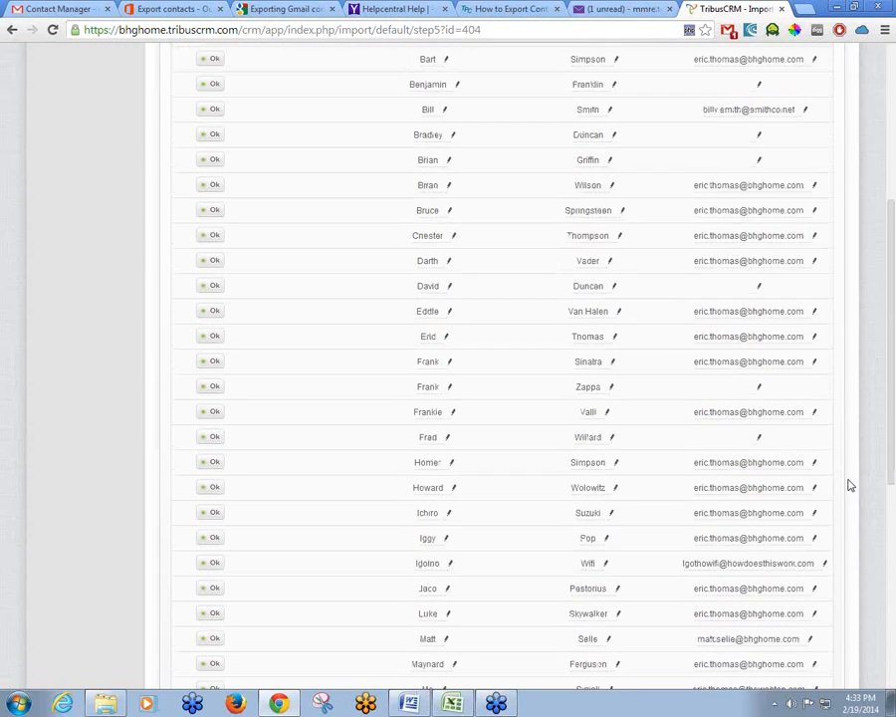
pyautogui.scroll(-5, 846, 483)
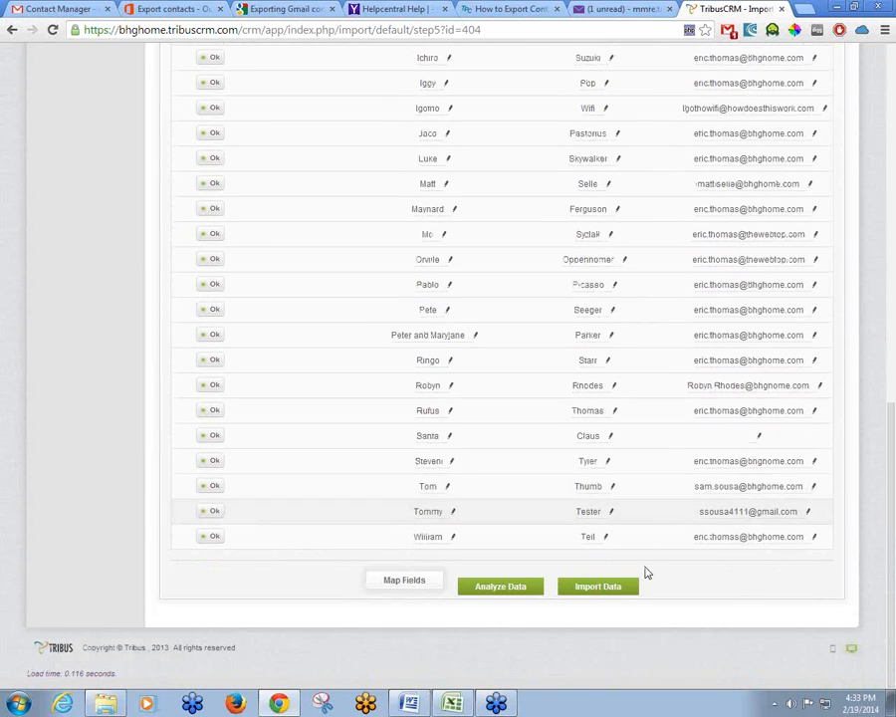
# Import the 39 analyzed contacts into ClientConnect with Import Data
pyautogui.click(590, 587)
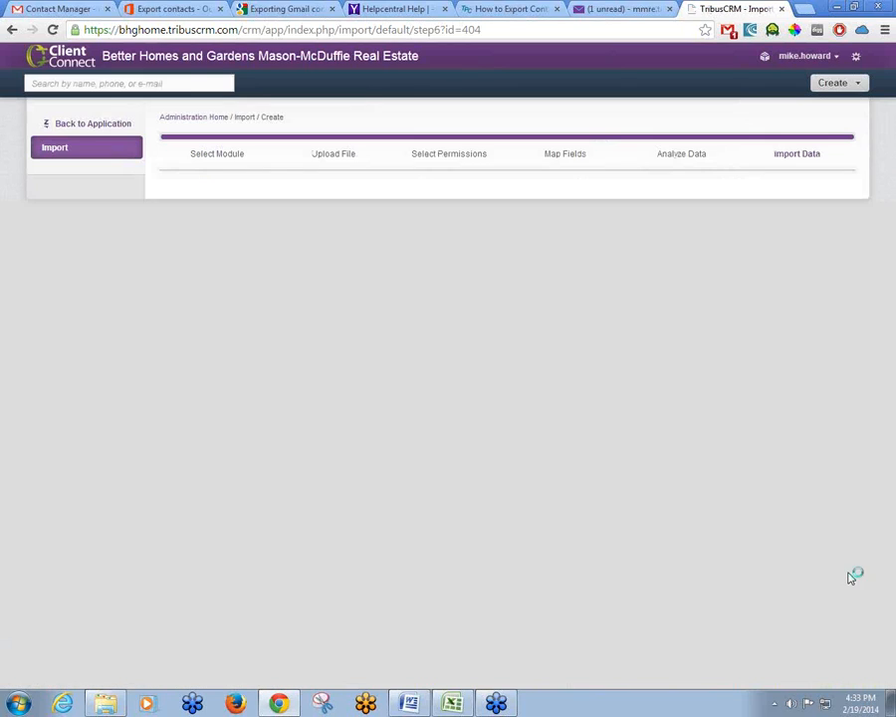